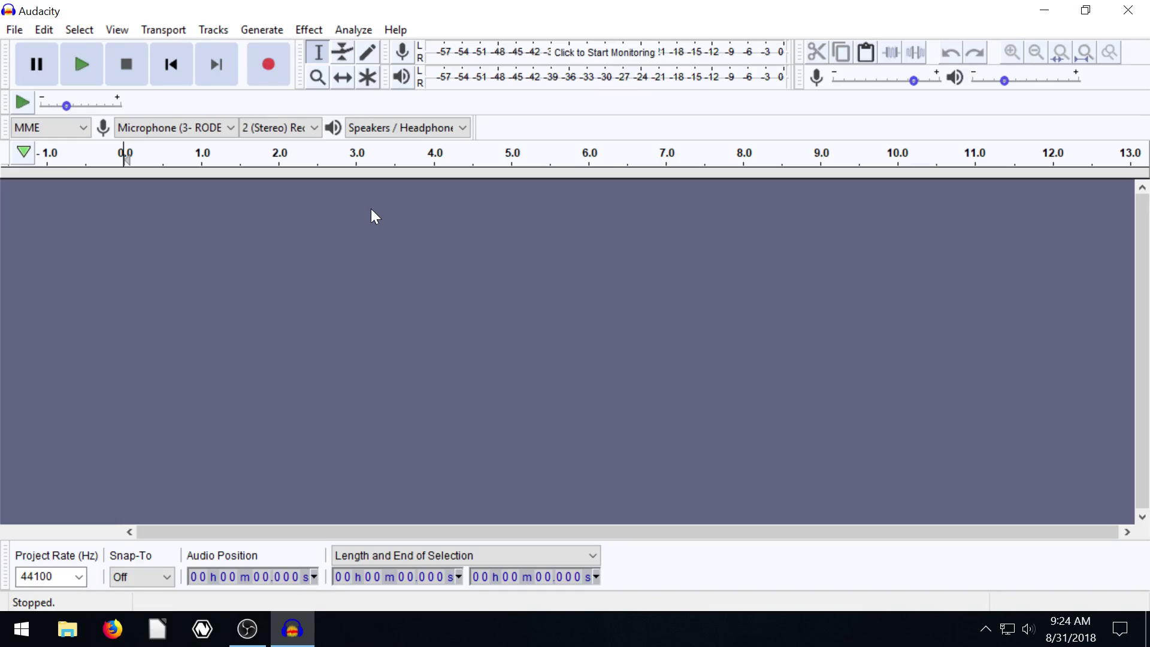
Step: Display the Generate menu's generators (Chirp, DTMF Tones, Noise, Silence, Tone) over the empty project
left_click(262, 29)
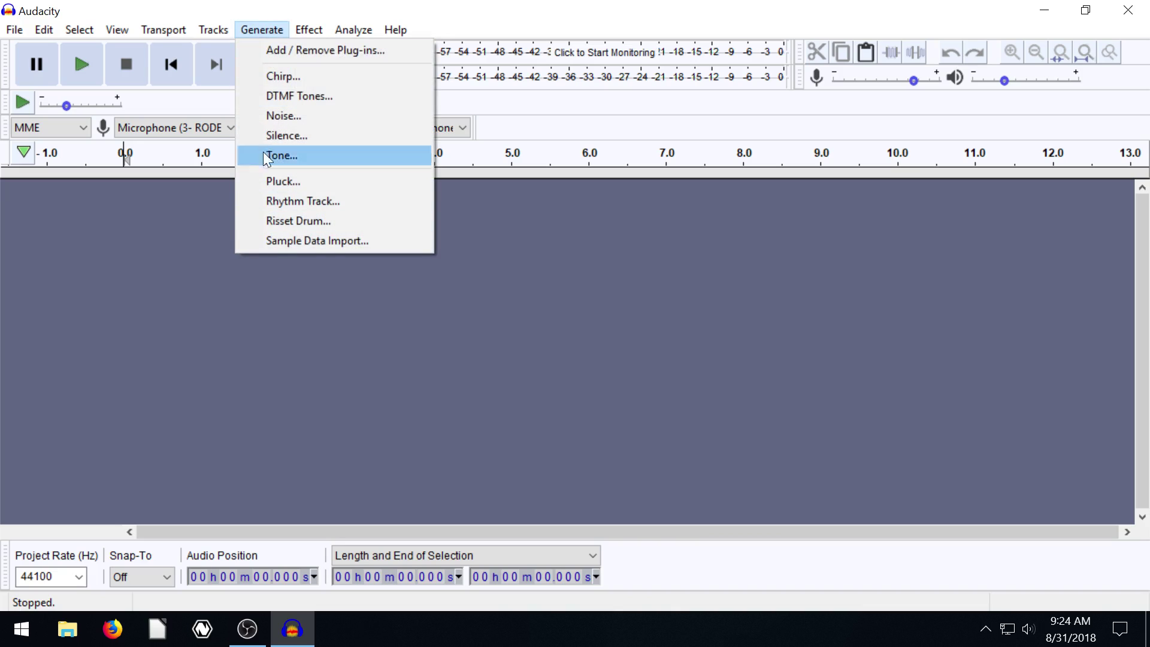
left_click(256, 8)
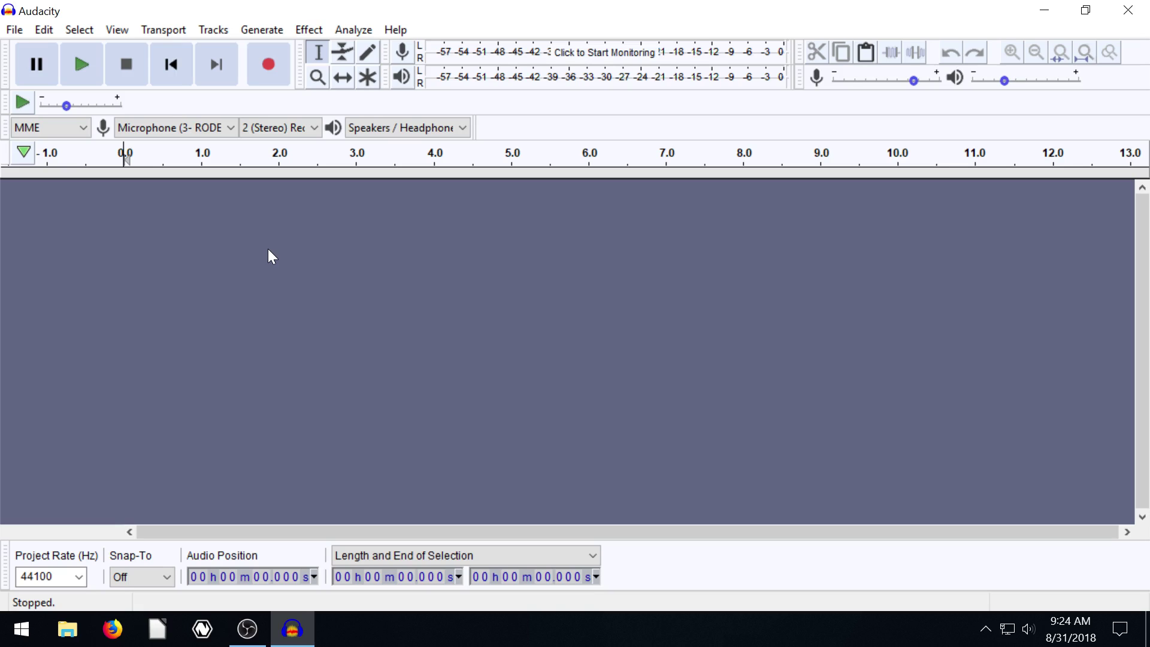
left_click(257, 30)
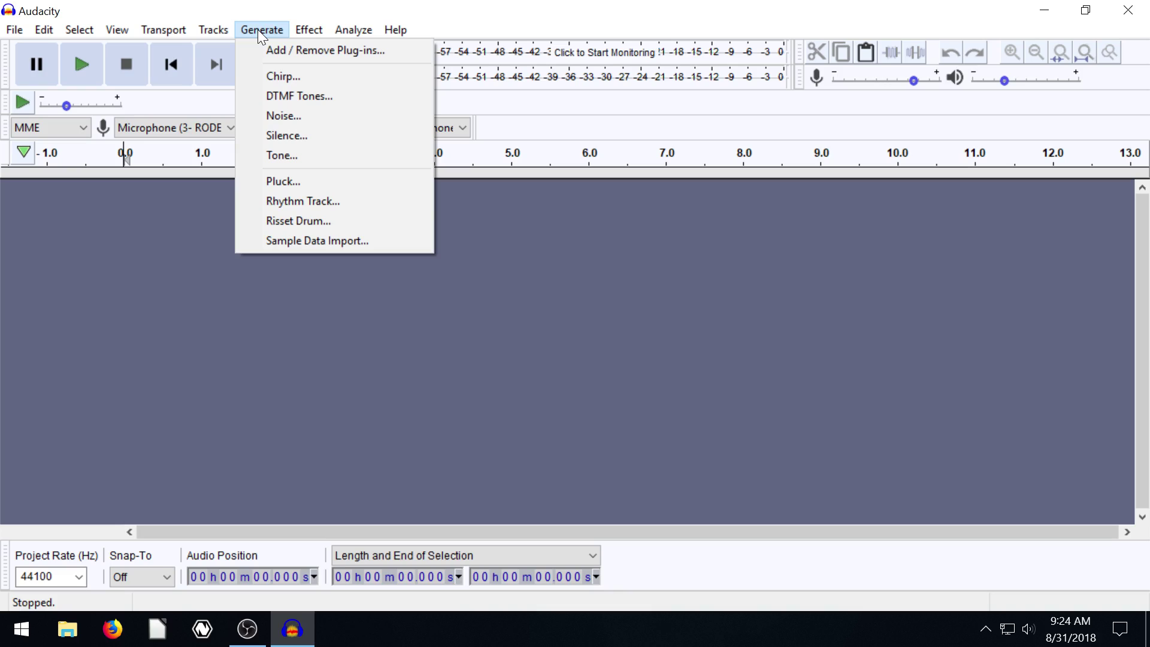
Step: Load the Tone generator's factory defaults: Sine waveform, 440 Hz, amplitude 0.8, 3 seconds
left_click(279, 156)
left_click_drag(436, 226, 384, 242)
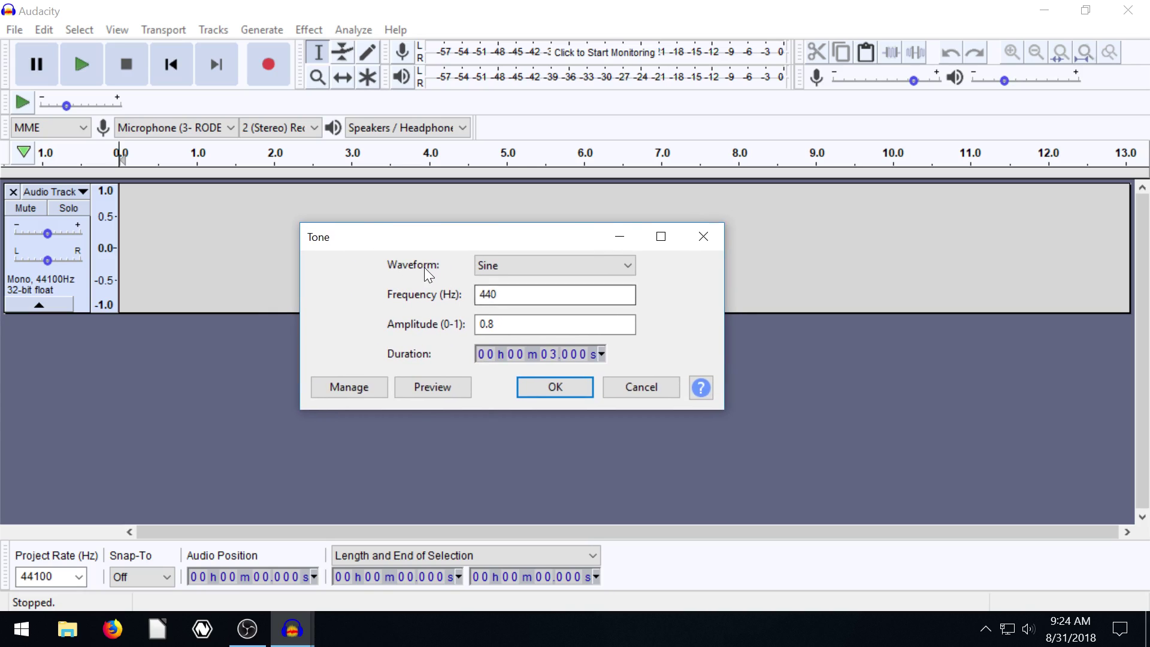
left_click(505, 265)
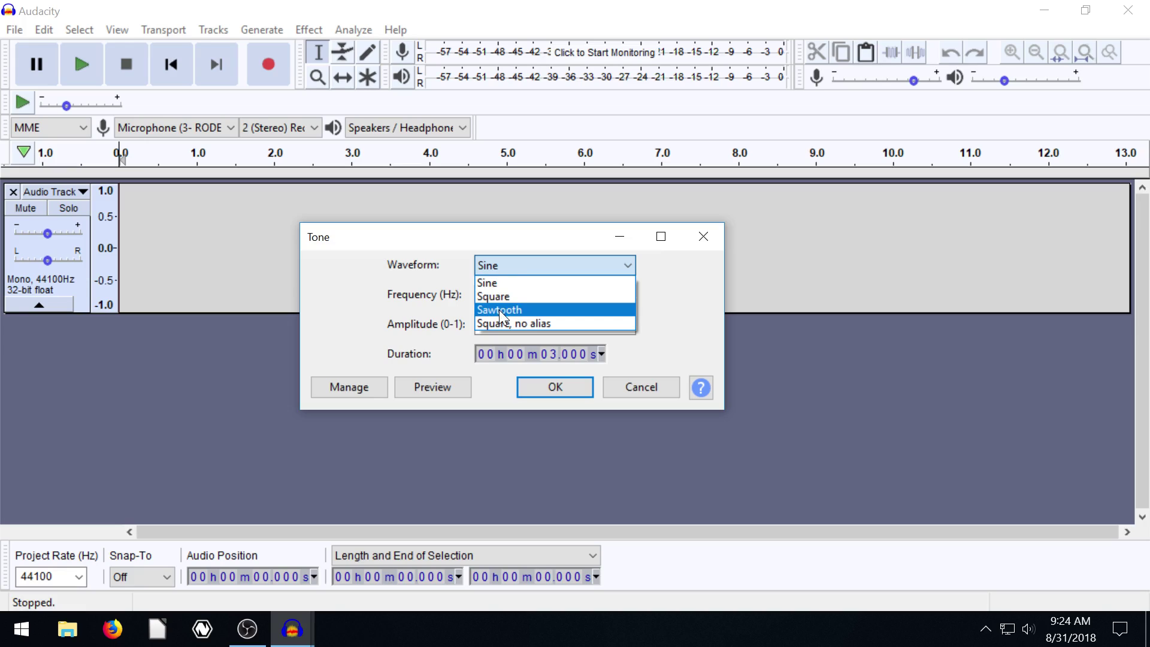
left_click(413, 275)
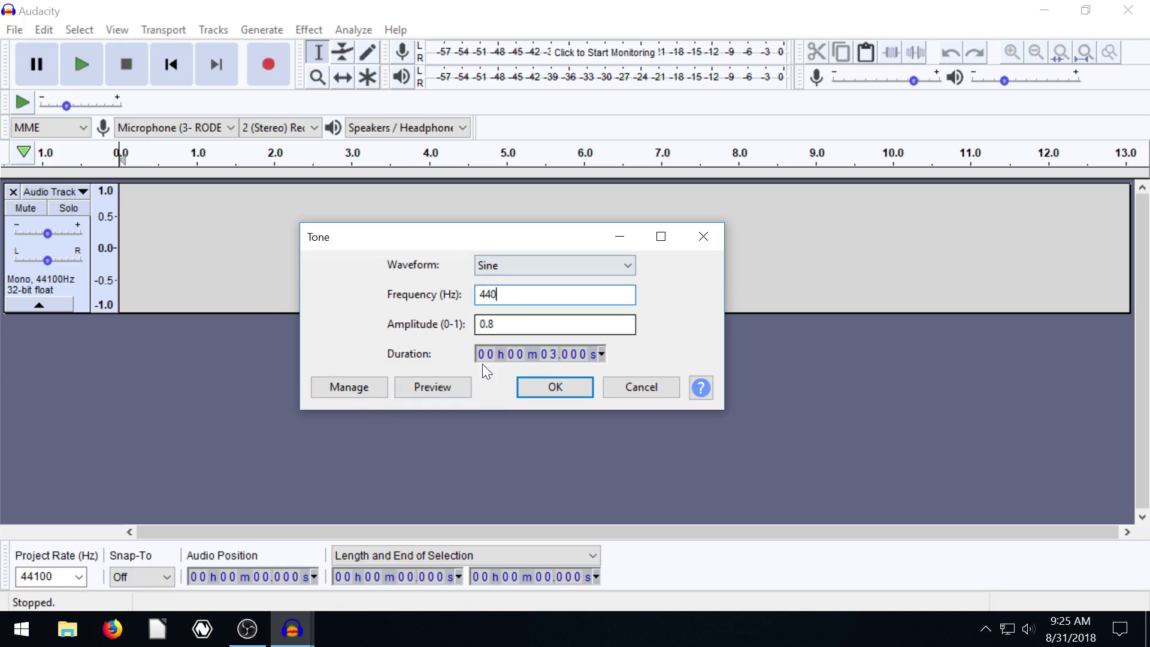
left_click(362, 382)
mouse_move(361, 476)
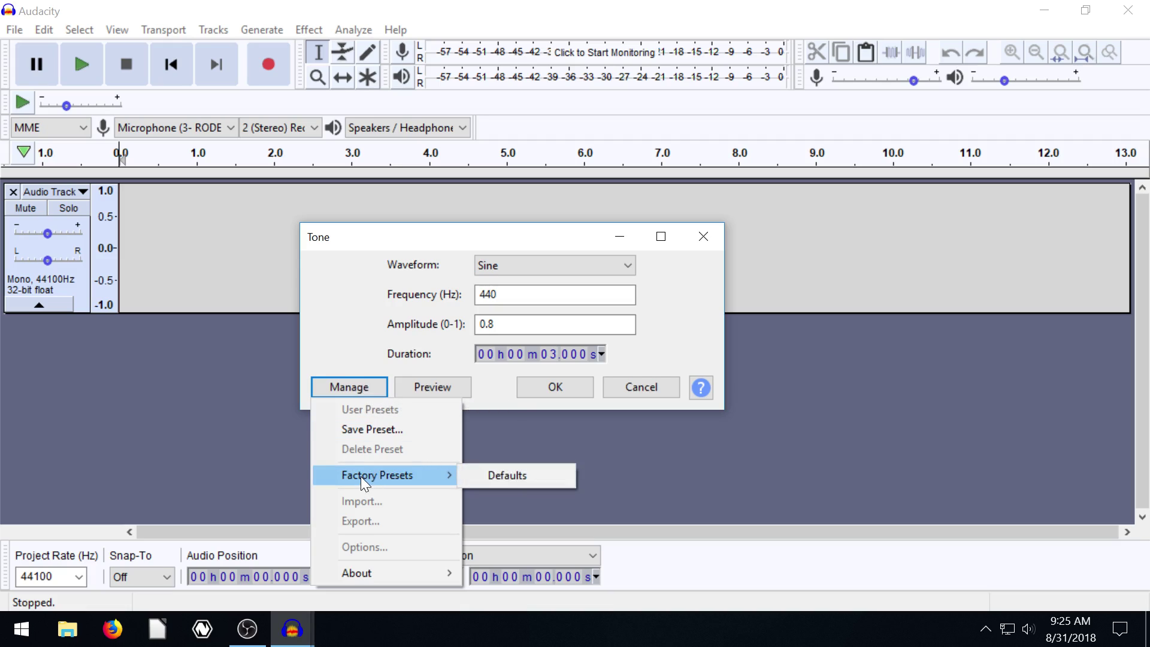
left_click(502, 477)
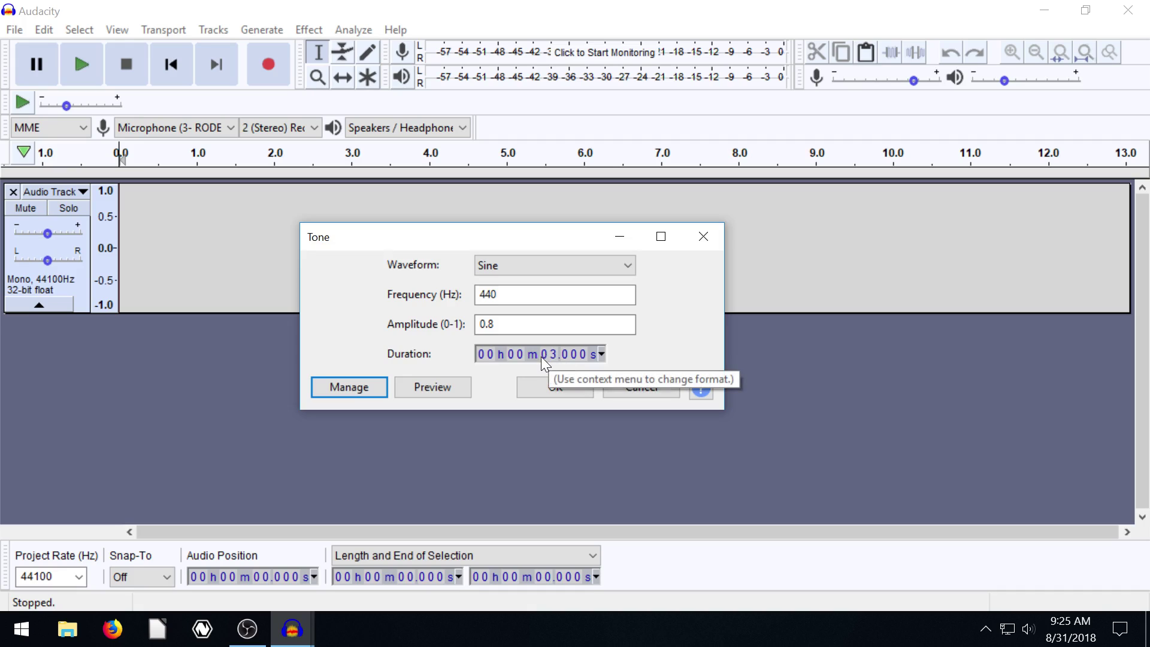
Step: Generate the 3-second 440 Hz sine tone and play it back
left_click(537, 389)
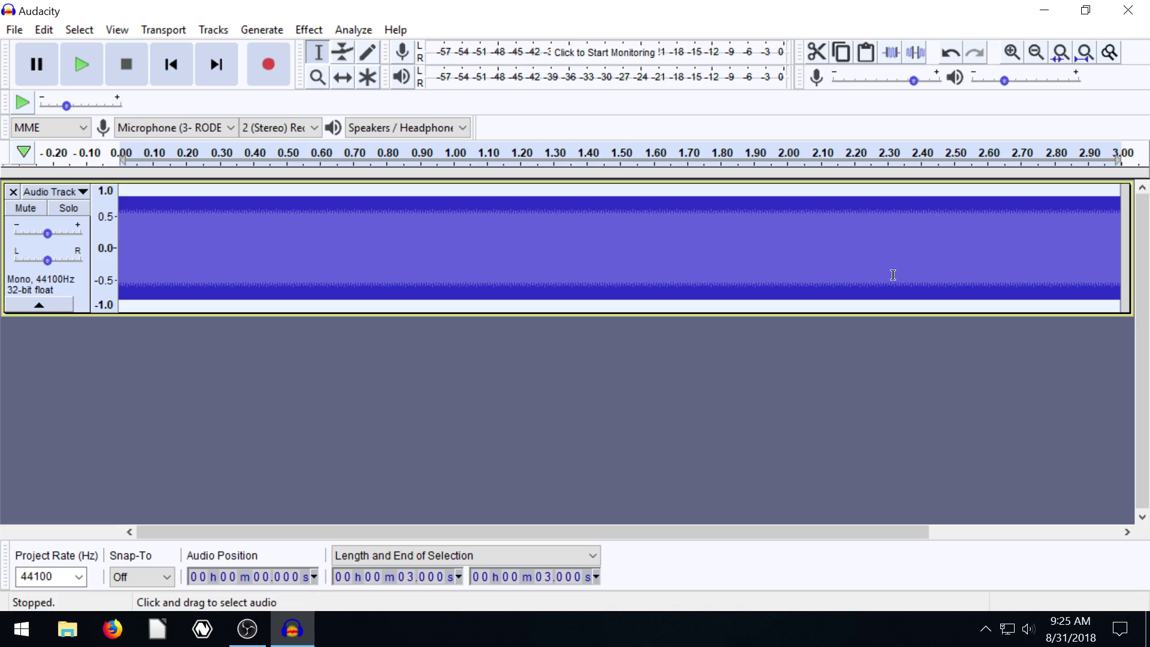
left_click(81, 63)
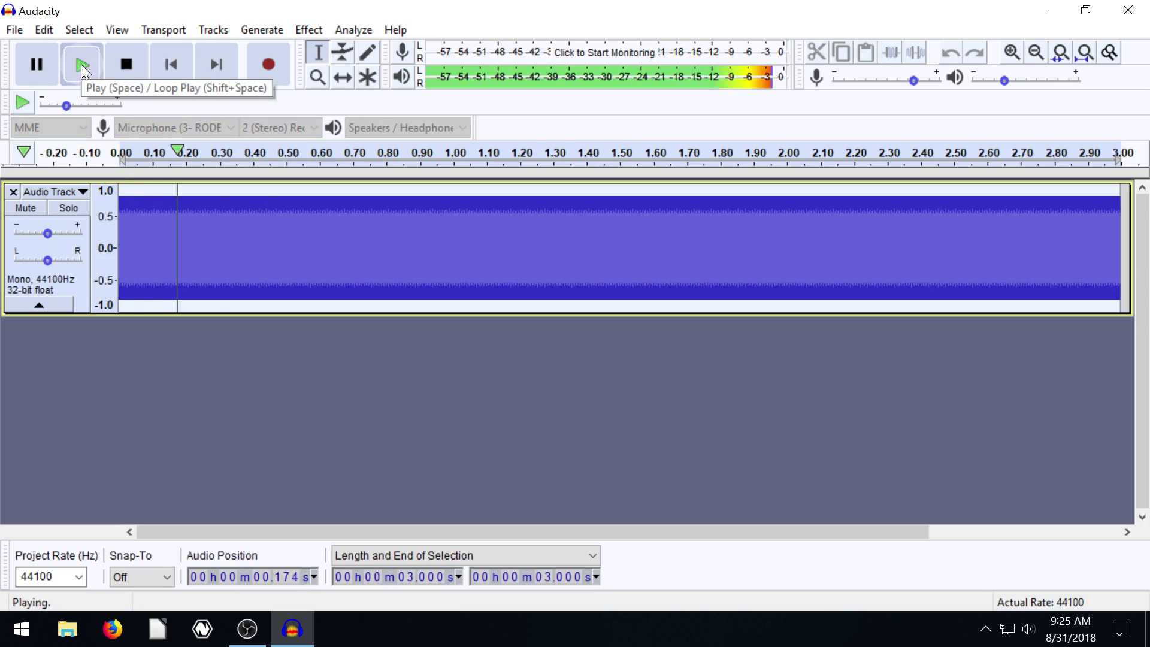
left_click(124, 66)
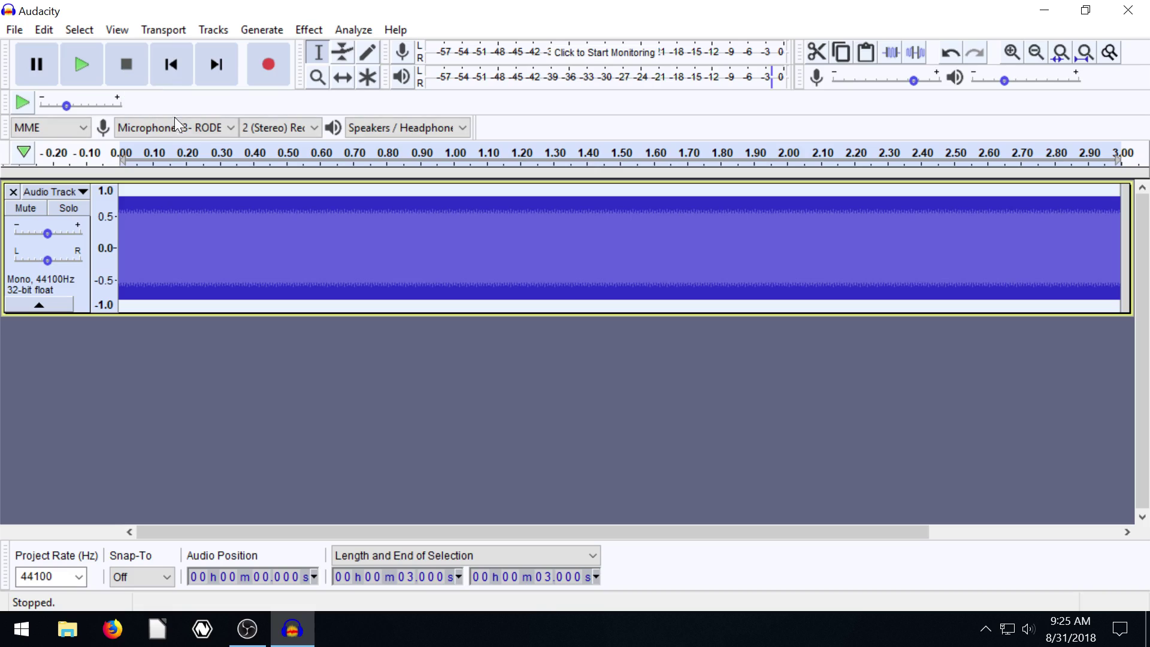
Step: Apply the Wahwah effect to the tone, audition it, then delete the track
left_click(303, 34)
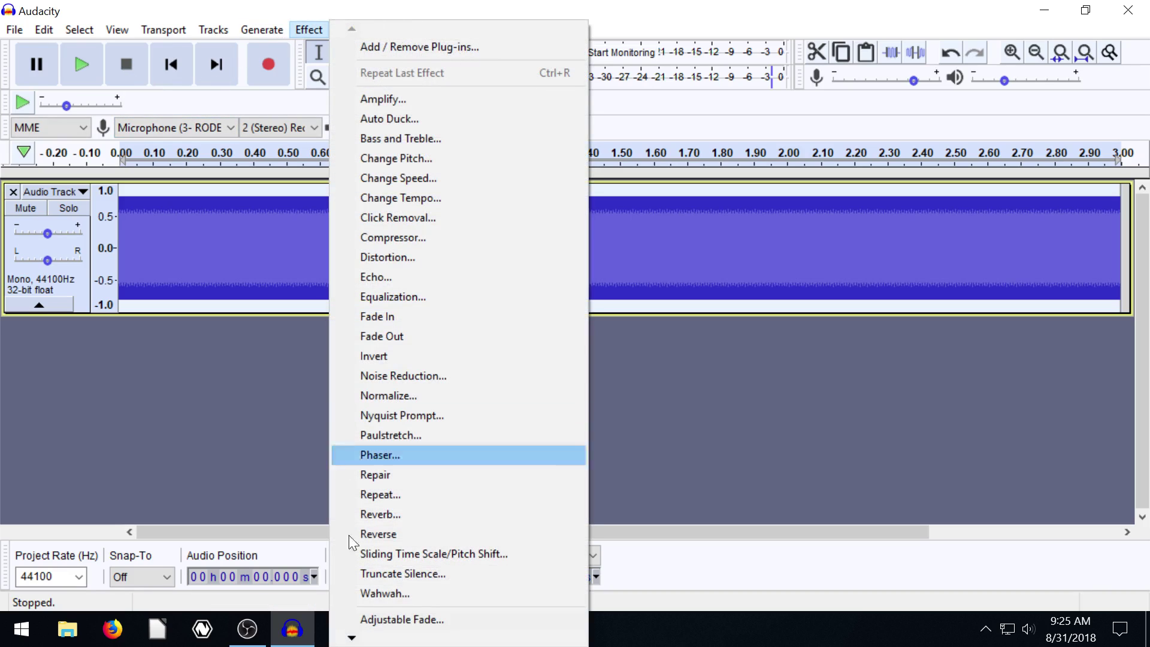
left_click(380, 595)
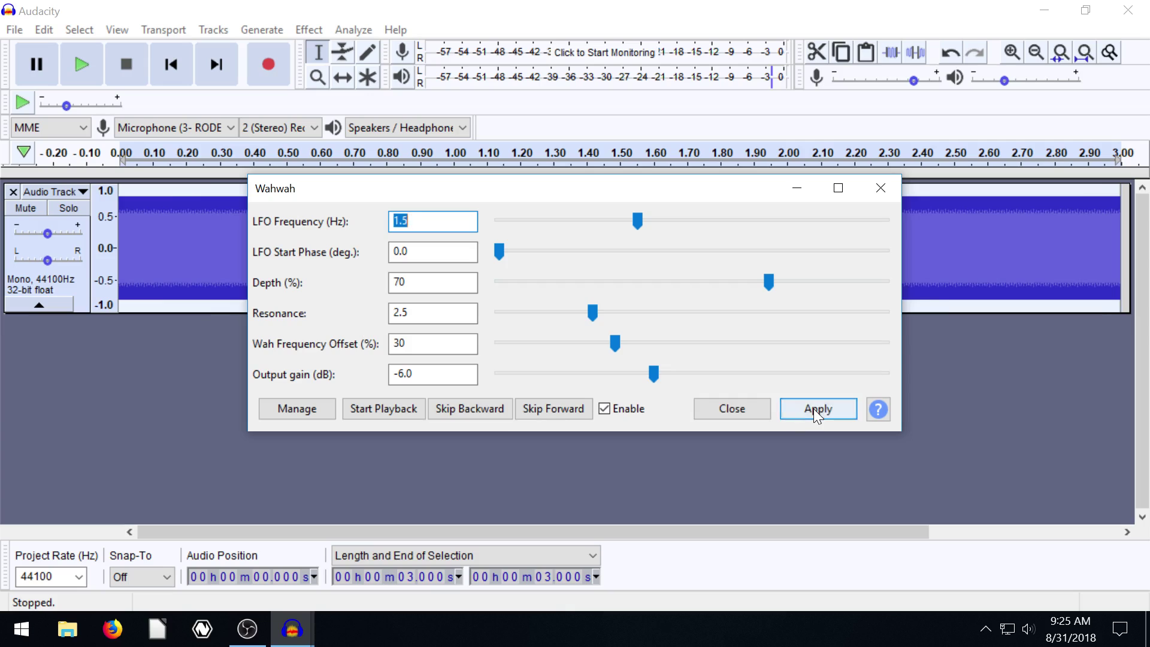
left_click(814, 408)
left_click(760, 411)
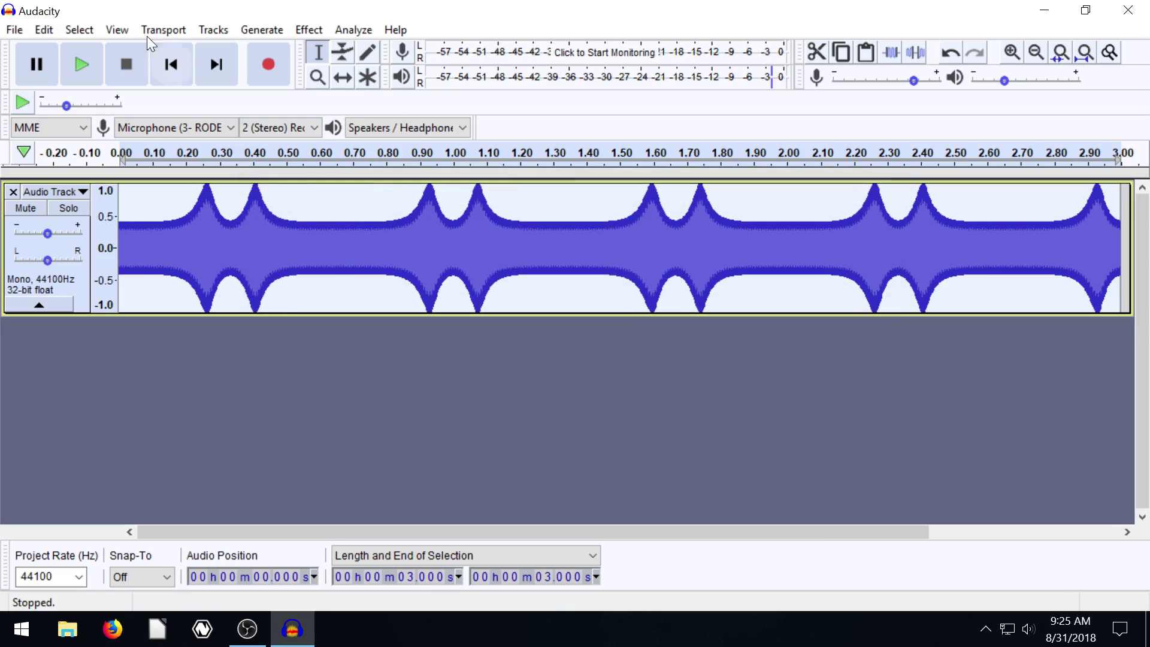
left_click(78, 57)
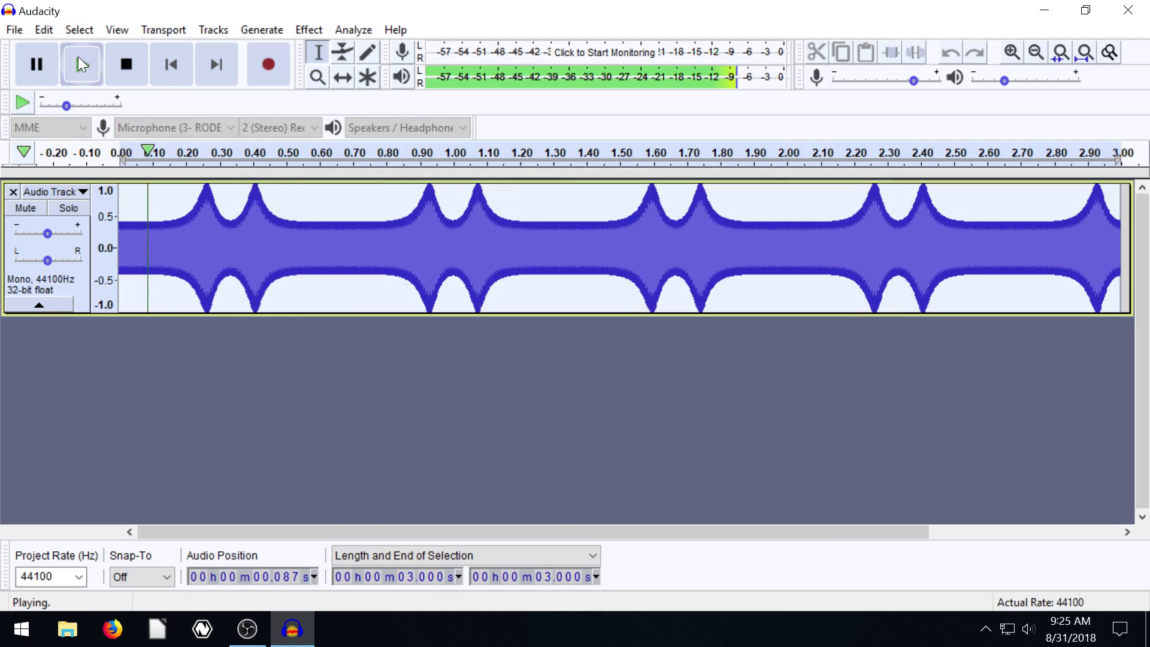
left_click(126, 64)
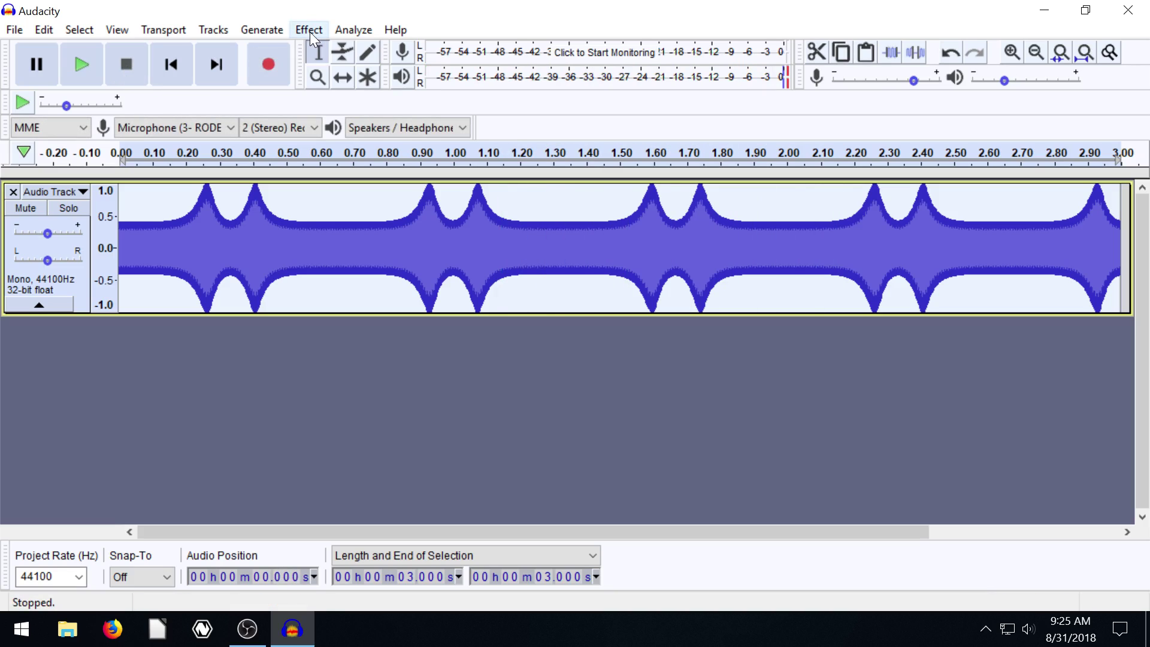
left_click(13, 191)
Step: Generate a 3-second chirp and play it from near the track start
left_click(274, 31)
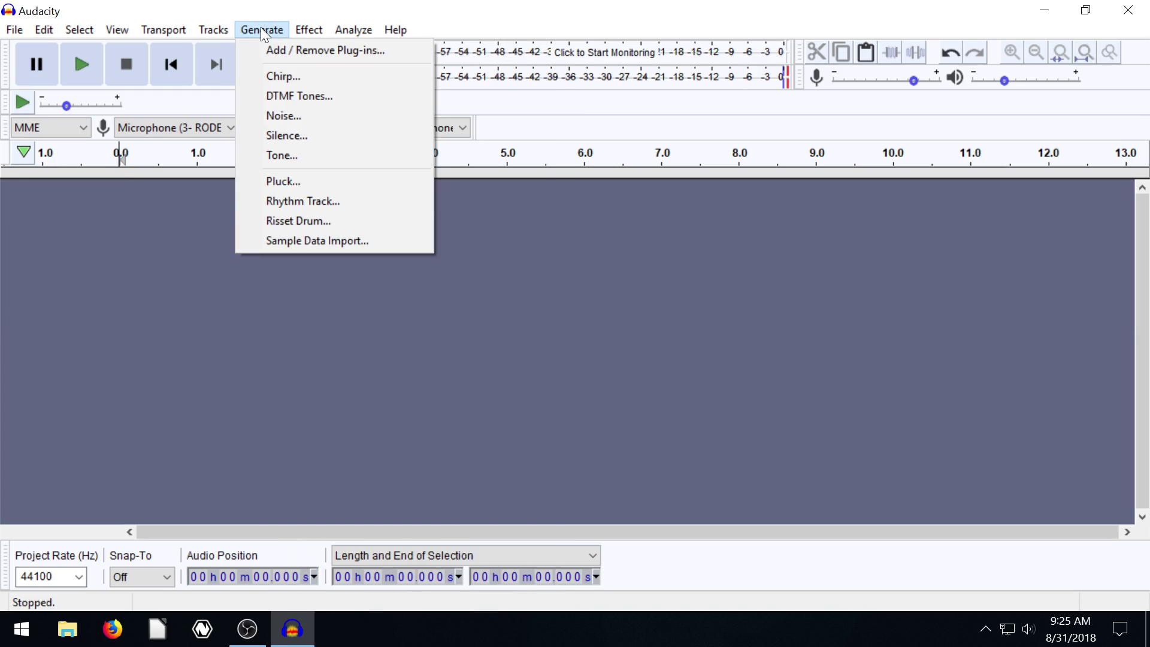
left_click(273, 79)
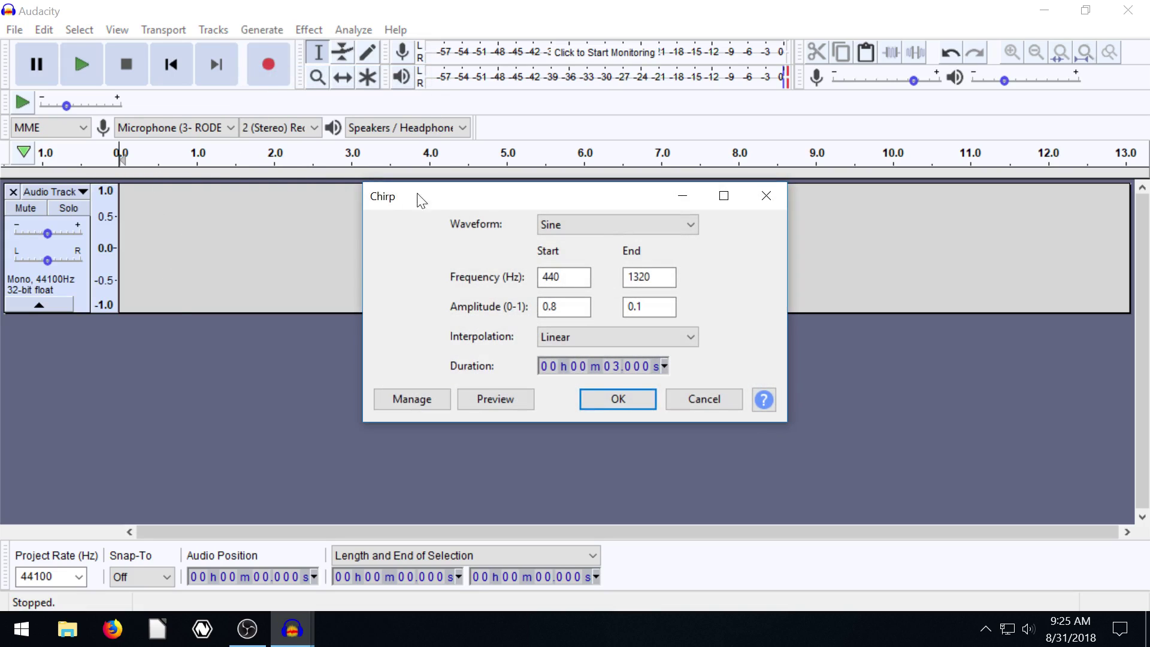
left_click(623, 396)
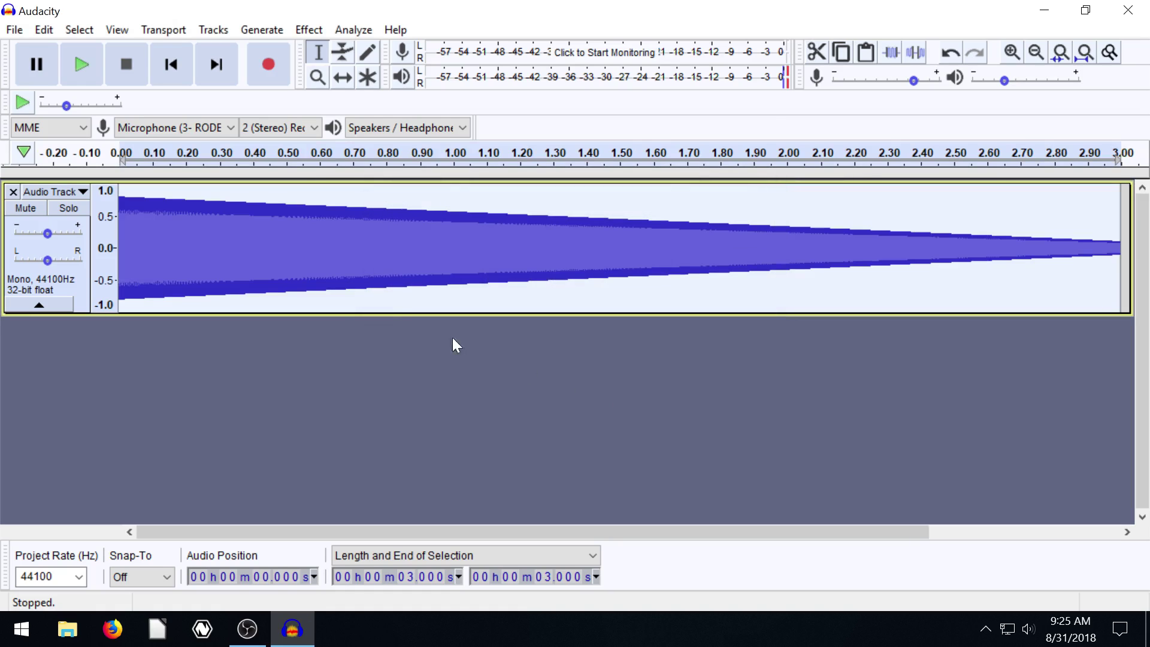
left_click(128, 225)
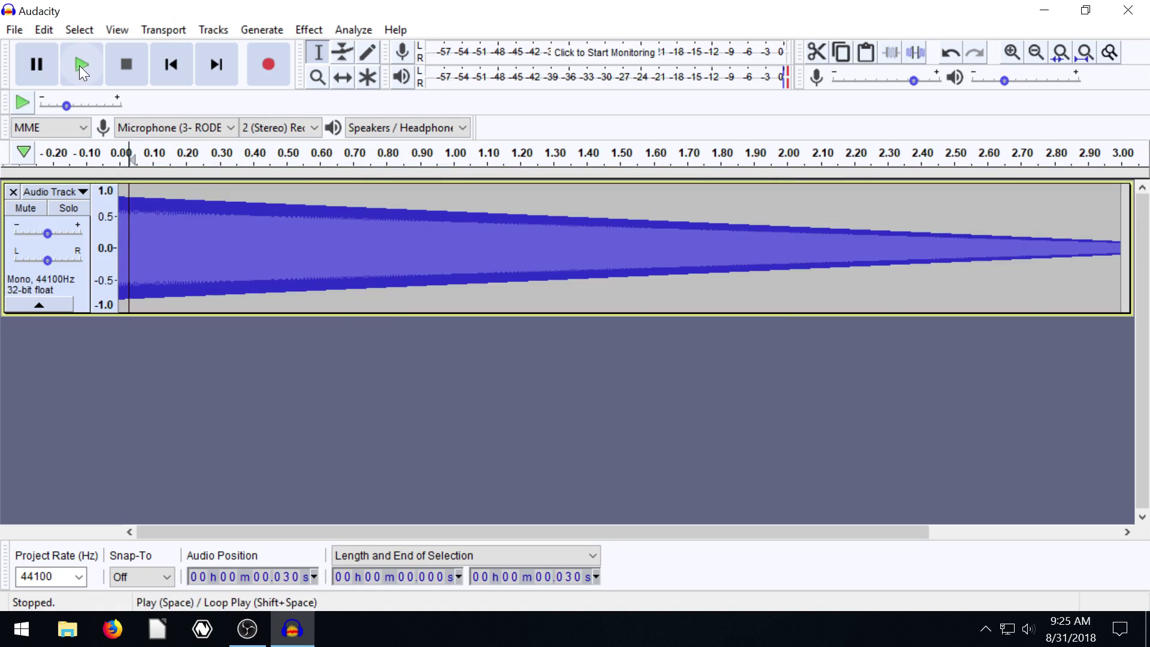
left_click(80, 65)
left_click(125, 66)
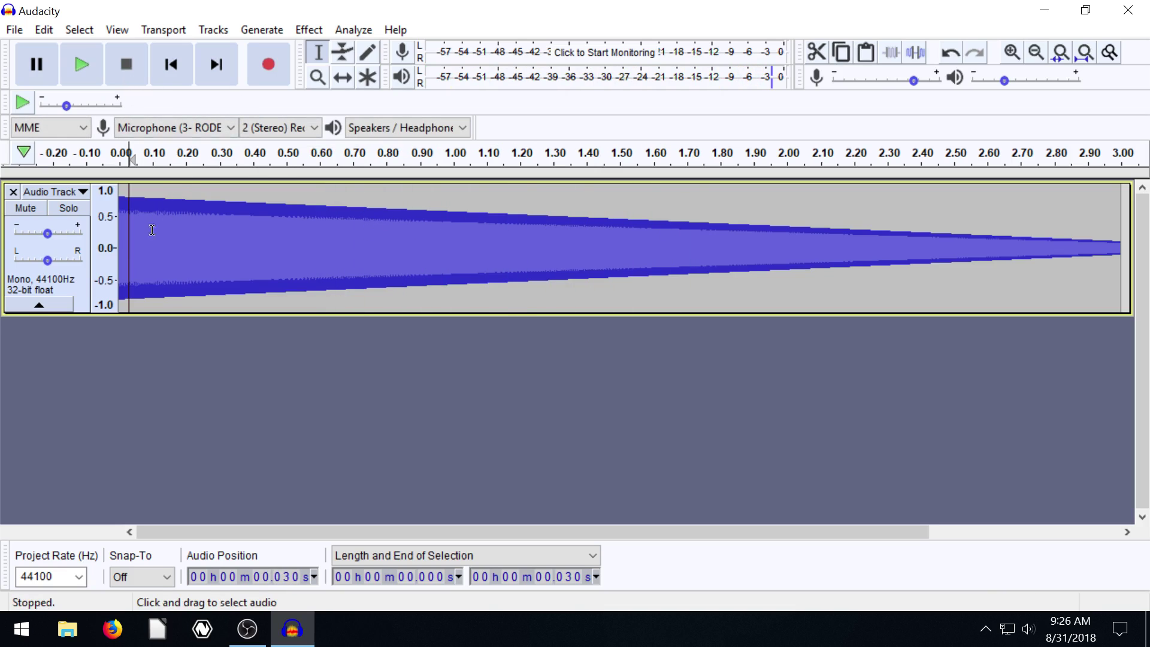
Step: Select the whole track with Ctrl+A, apply Effect > Reverse, and play the swelling result
left_click(311, 30)
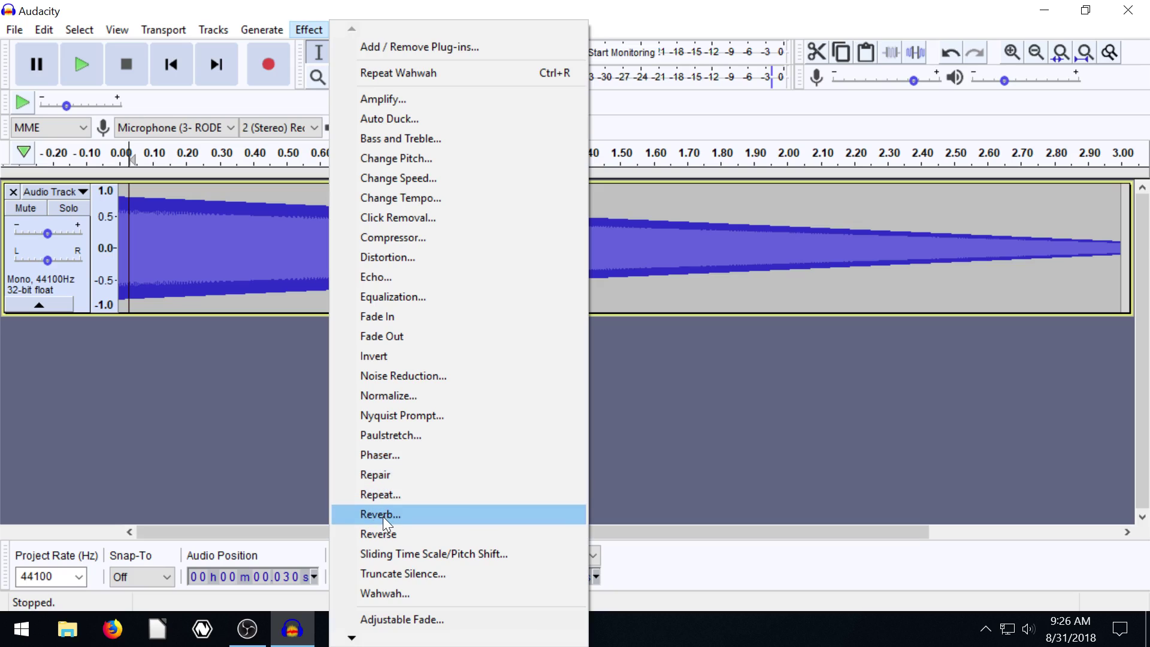
left_click(377, 534)
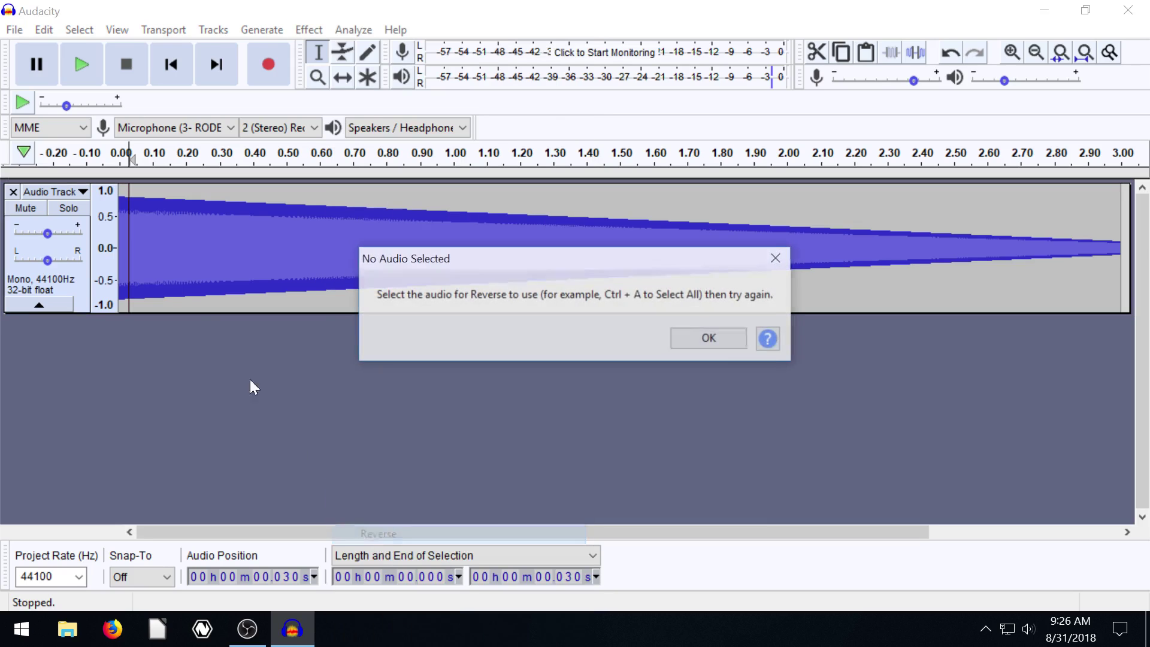
key("Return")
key("ctrl+a")
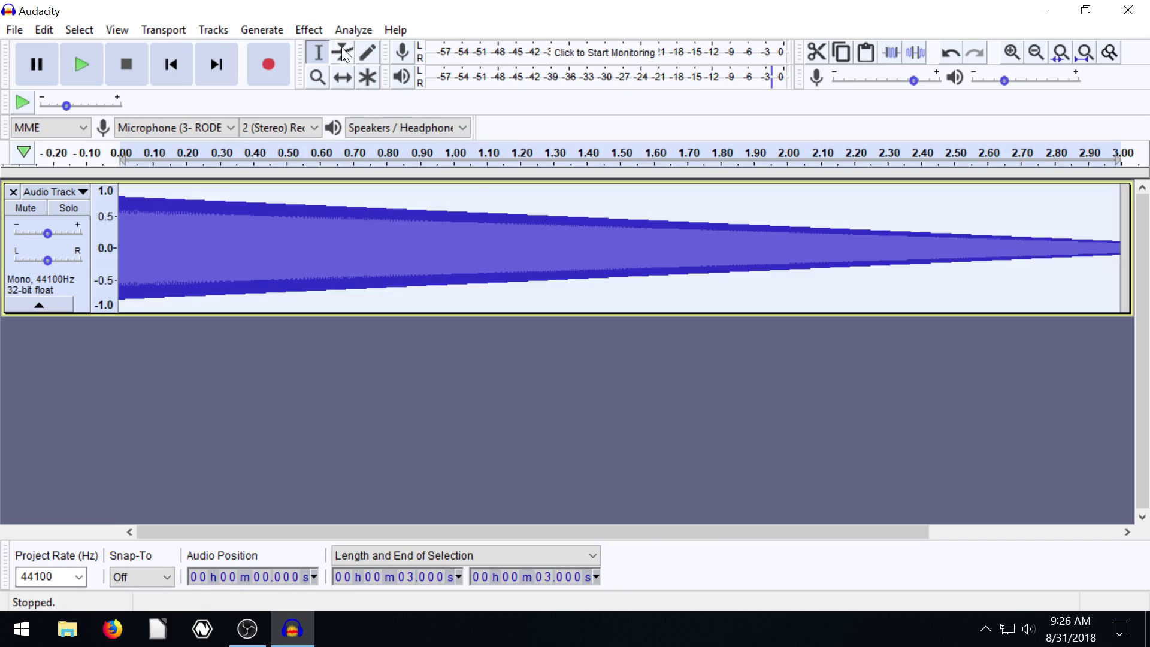
left_click(307, 31)
left_click(369, 533)
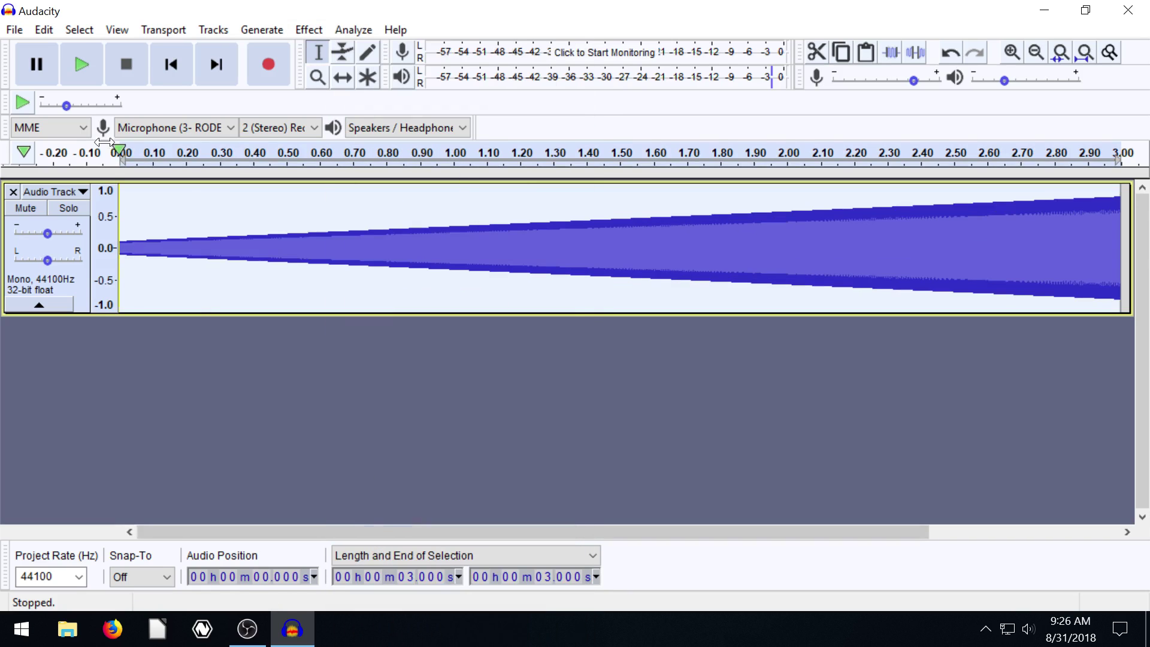
left_click(89, 72)
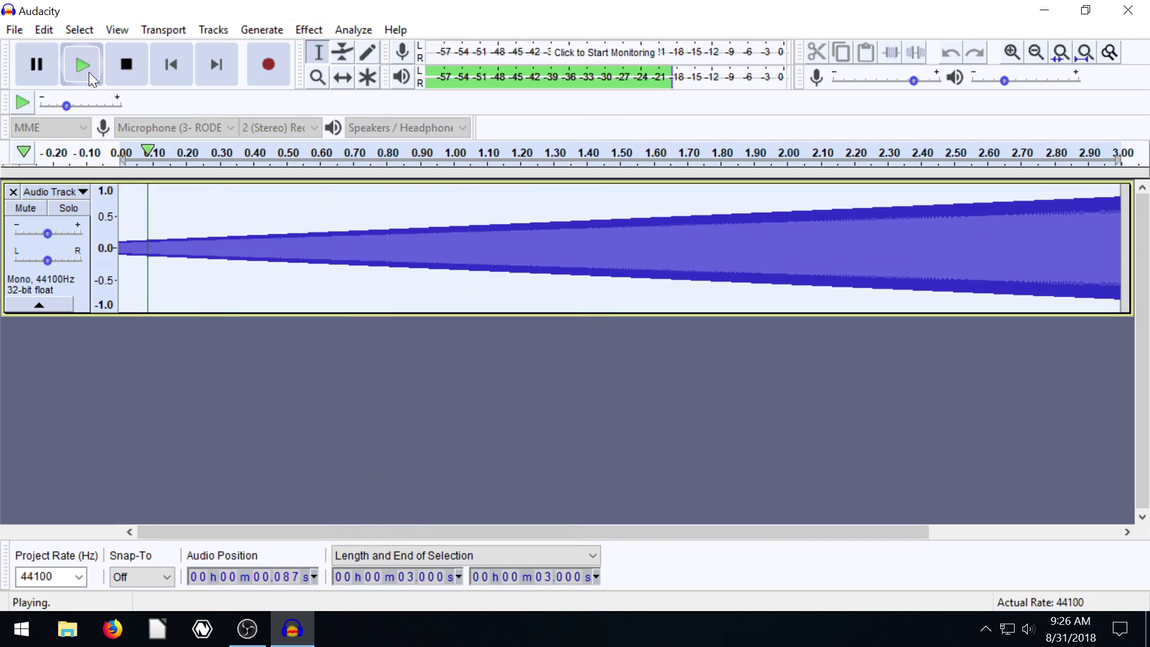
left_click(122, 72)
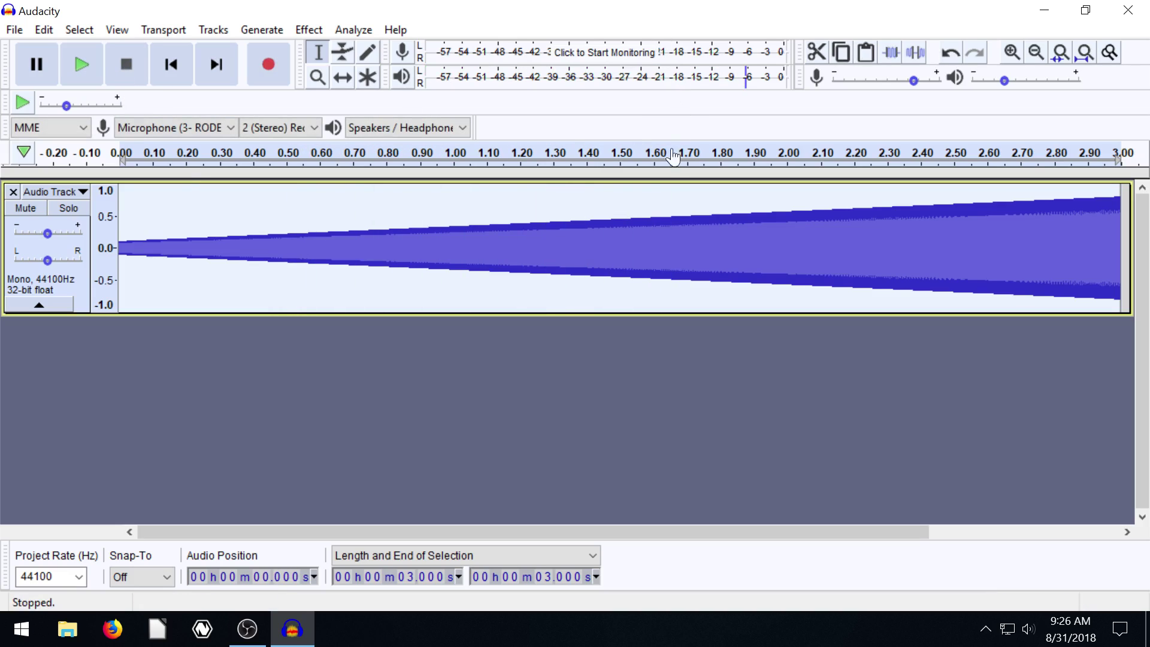
left_click(275, 31)
left_click(274, 31)
Step: Undo the old track and generate 2.496 seconds of default white noise, then play it
key("ctrl+z")
left_click(268, 28)
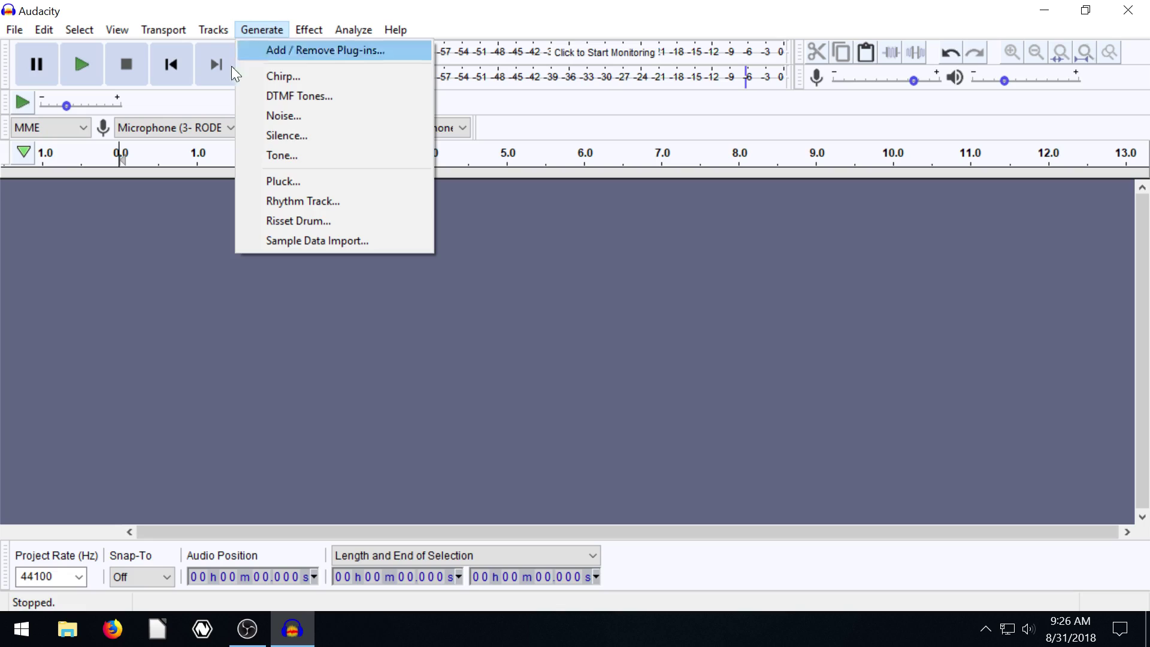
left_click(284, 115)
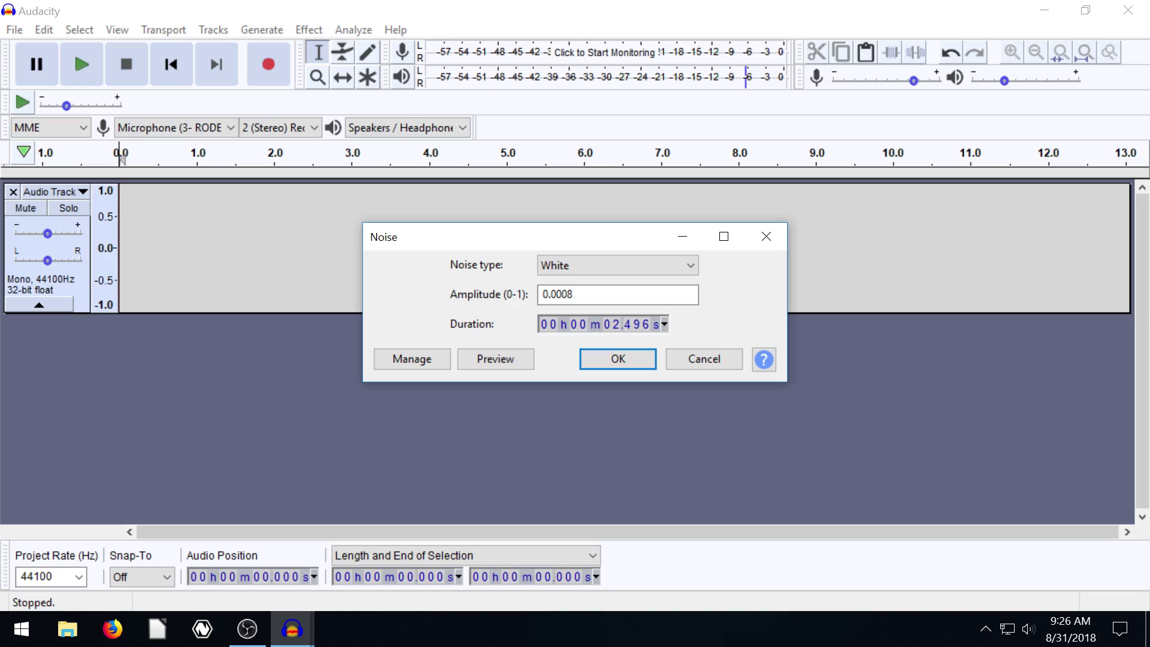
left_click_drag(586, 295, 562, 294)
left_click(434, 358)
mouse_move(437, 444)
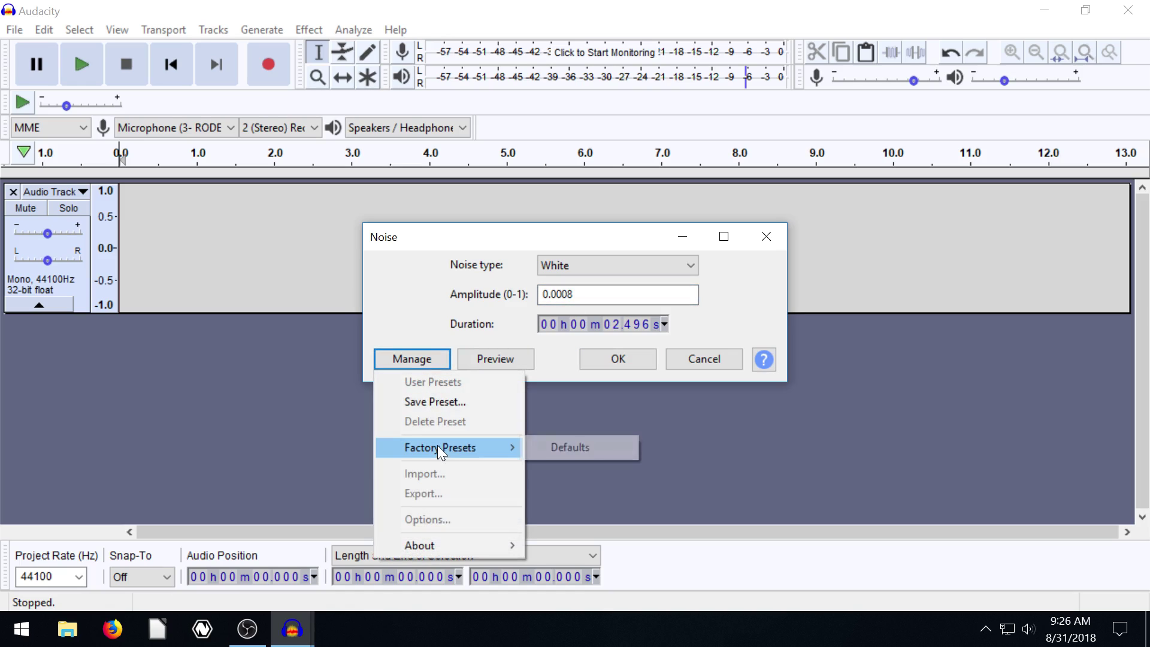
left_click(566, 445)
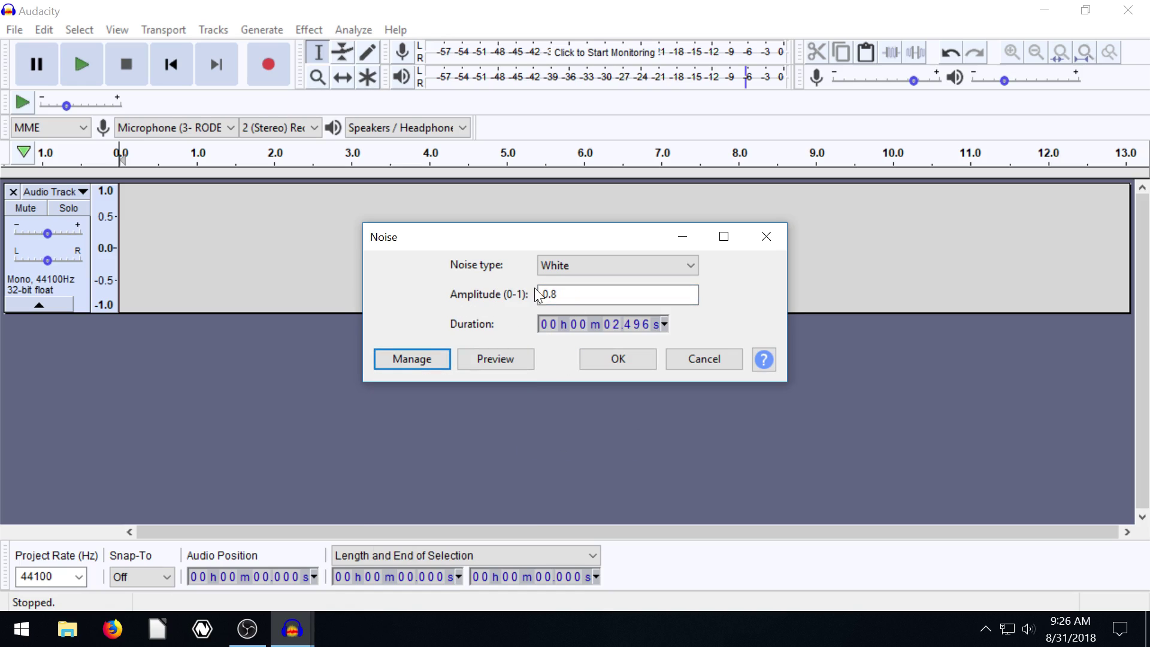
left_click(613, 361)
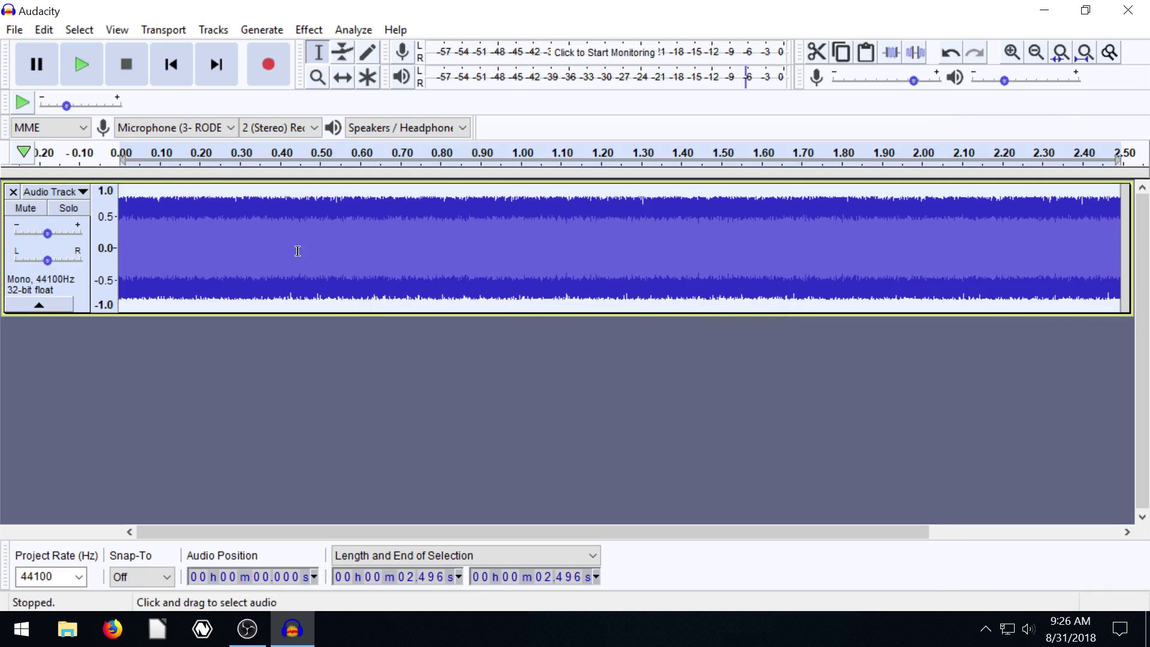
left_click(81, 77)
left_click(127, 62)
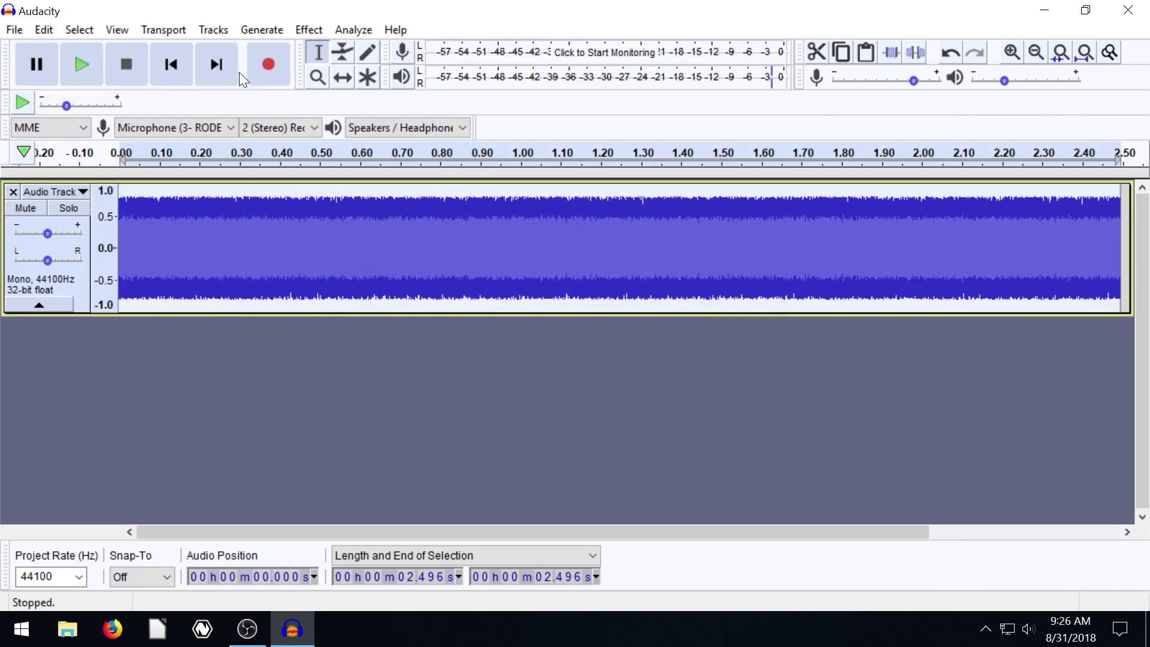
Step: Regenerate the noise at amplitude 0.0008 and play it from 0.405 s
left_click(268, 30)
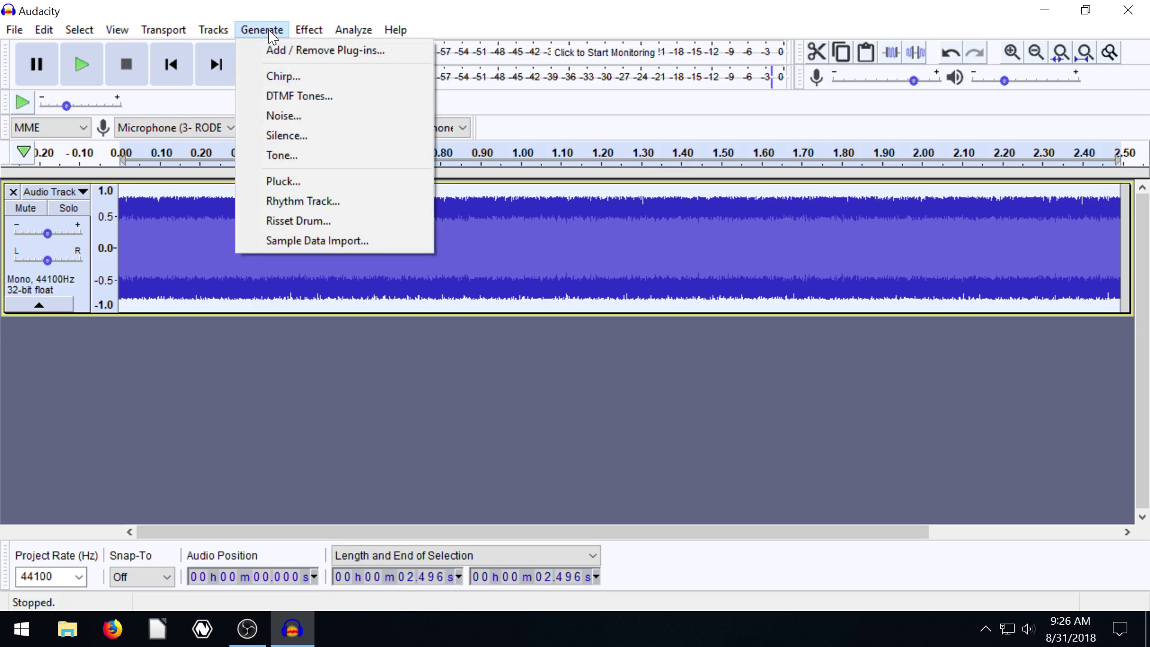
left_click(279, 114)
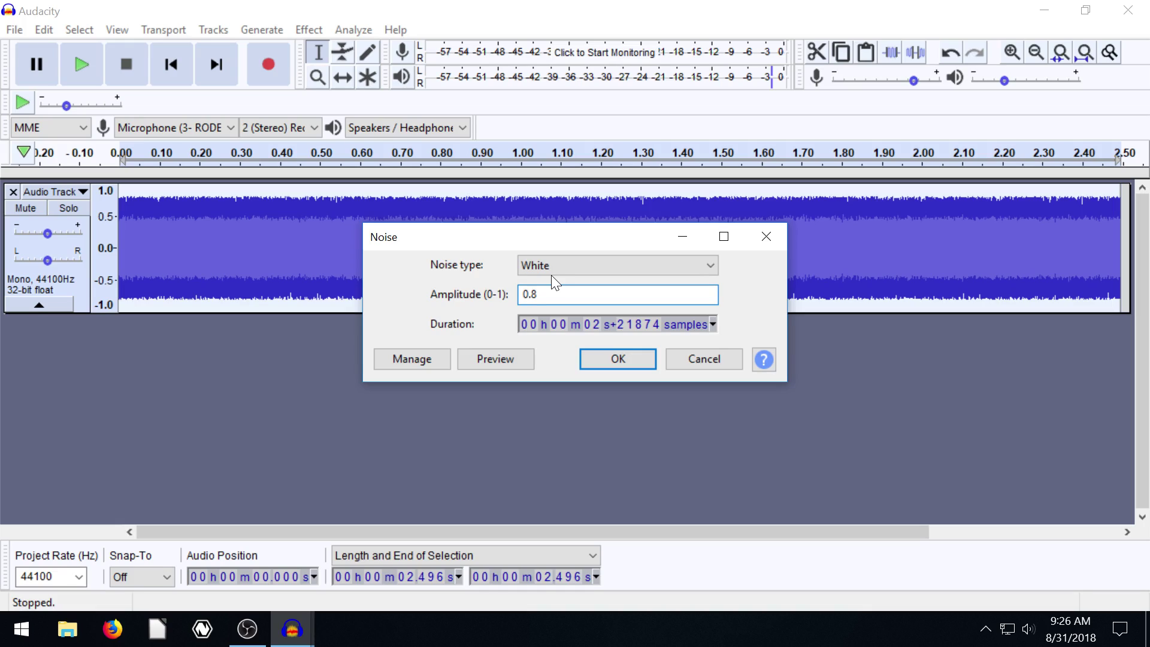
left_click(529, 294)
type("000")
left_click(609, 361)
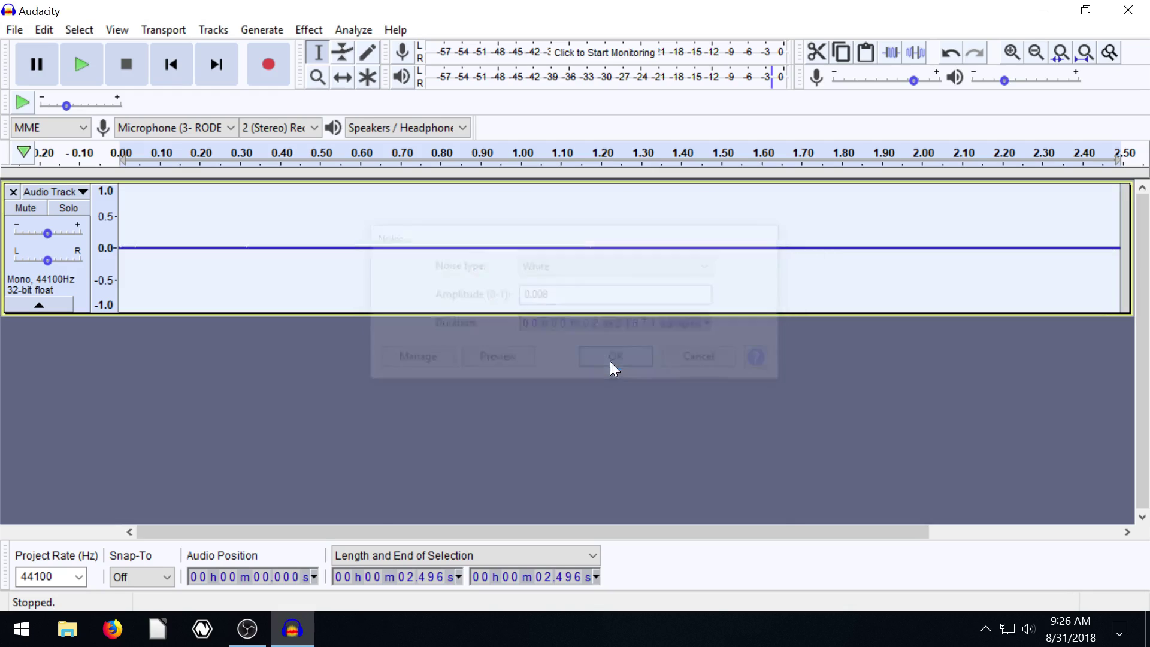
left_click(281, 247)
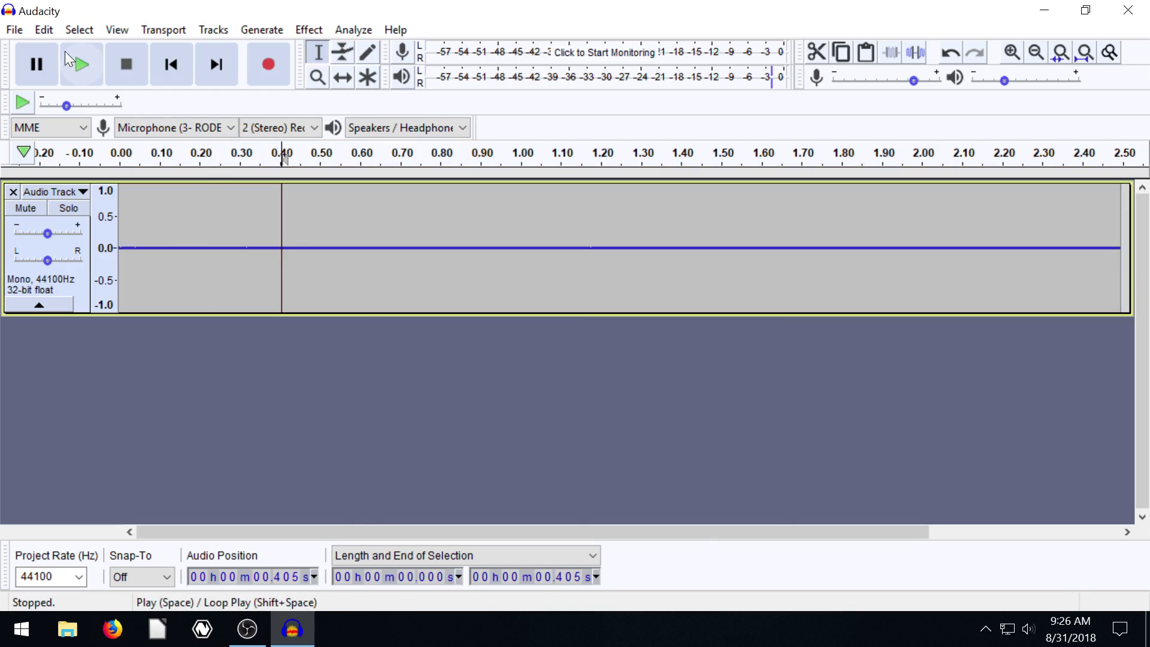
left_click(82, 68)
left_click(134, 66)
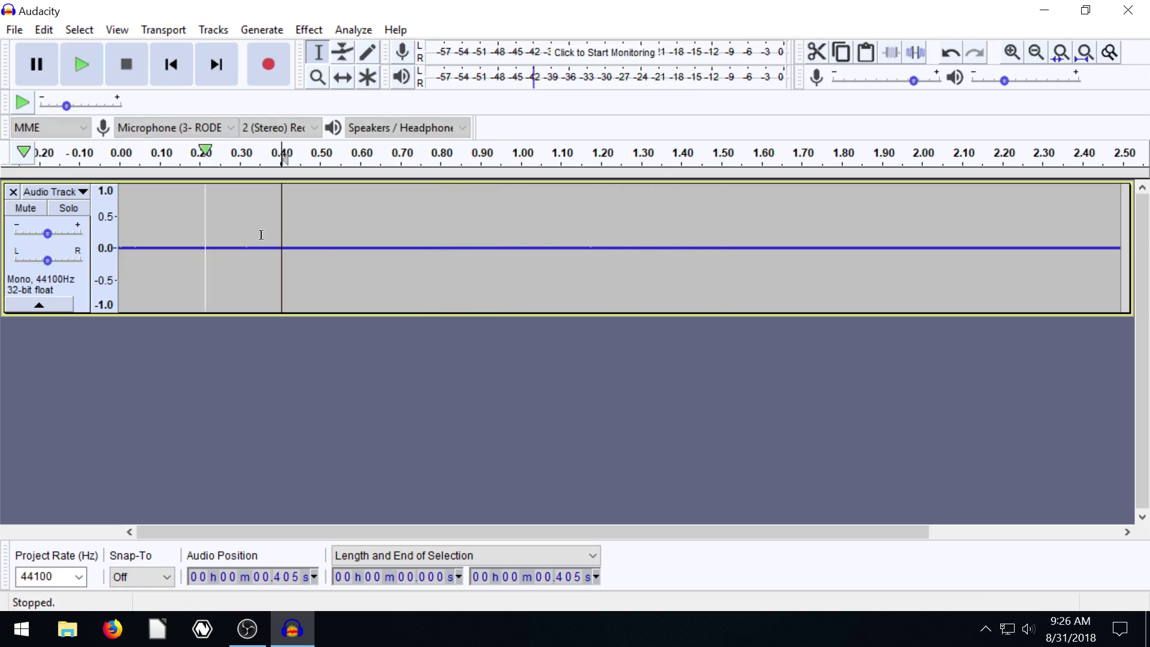
left_click(262, 30)
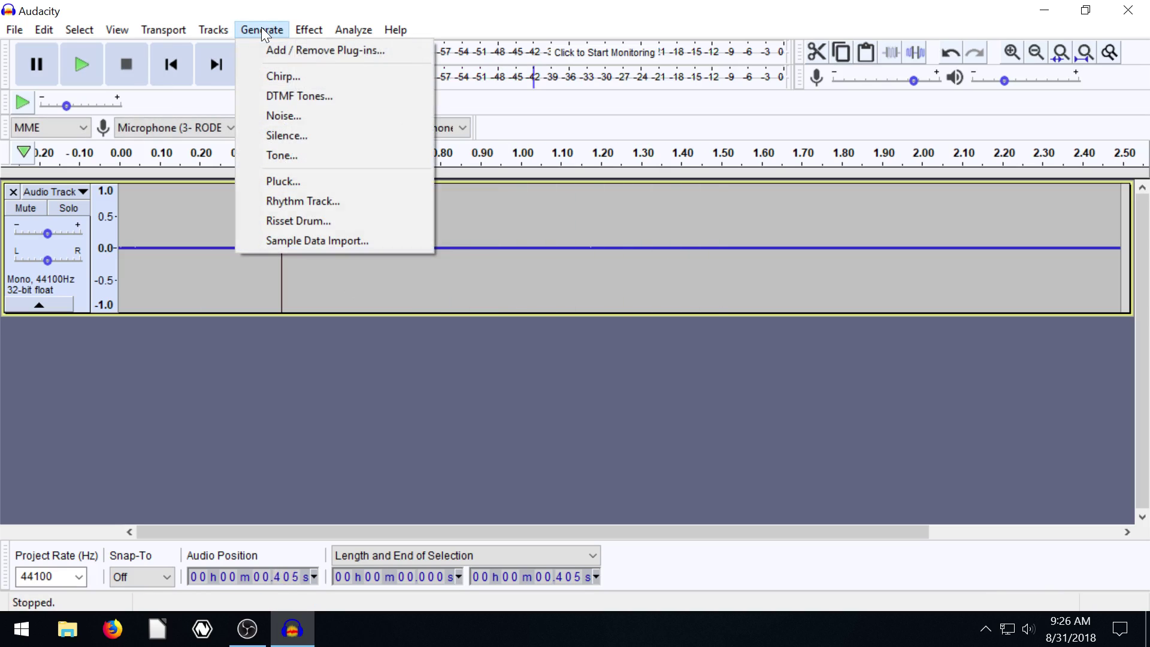
Step: Generate the 30-second DTMF sequence 'audacity', play part of it, then delete the track
left_click(280, 97)
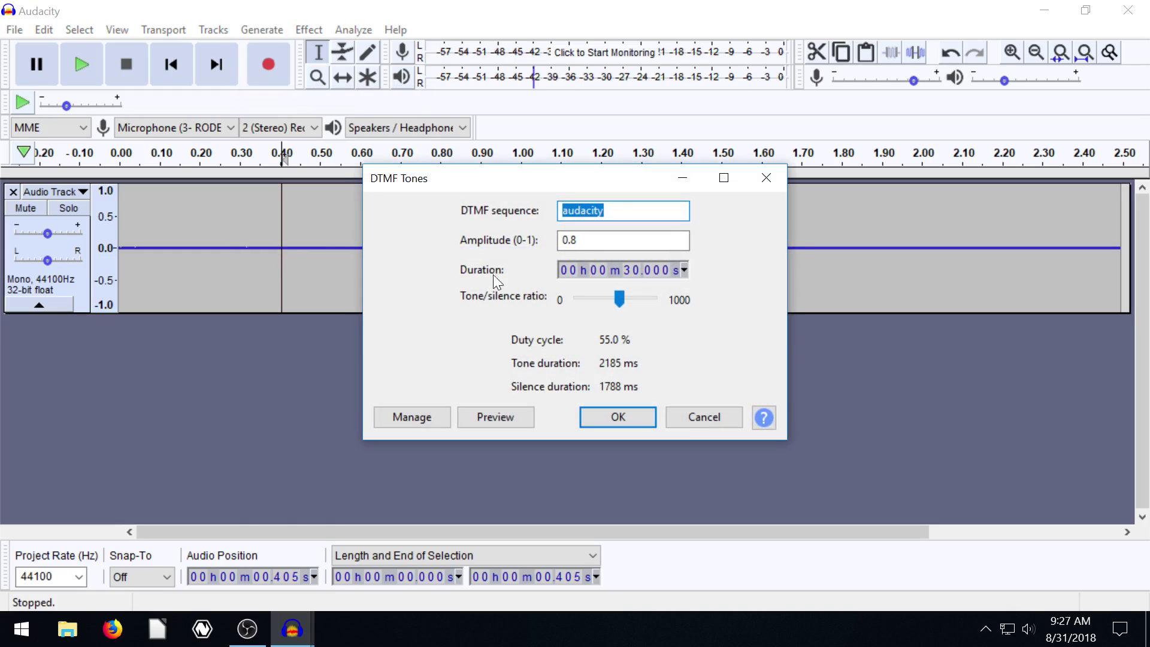
left_click(618, 416)
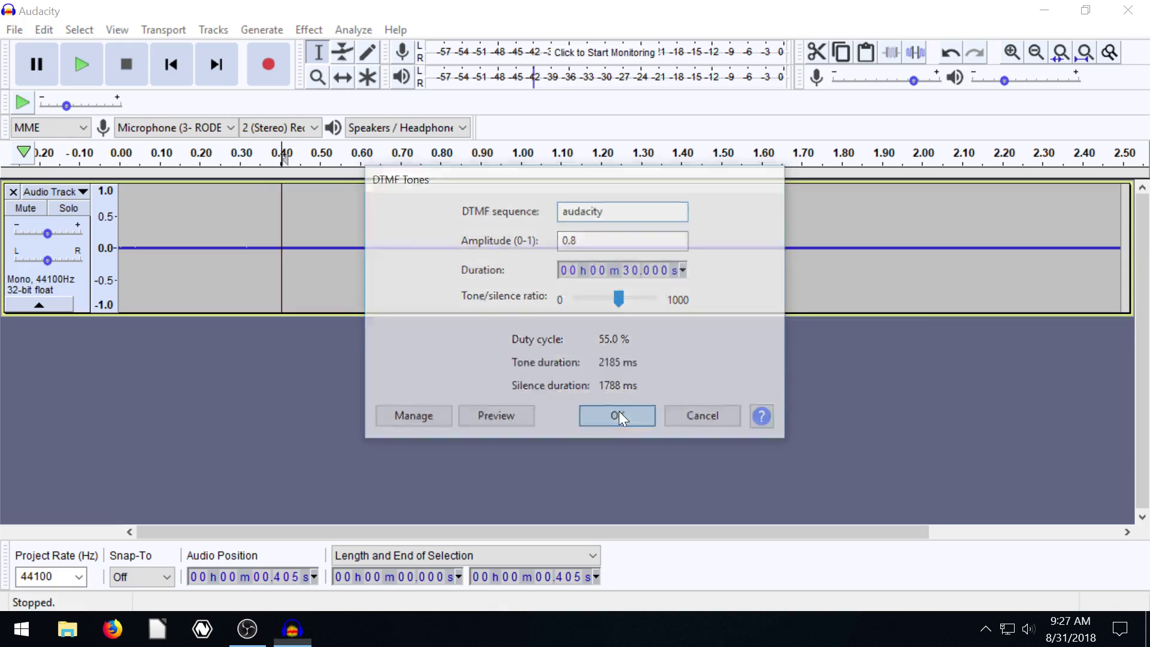
left_click(358, 294)
left_click(88, 60)
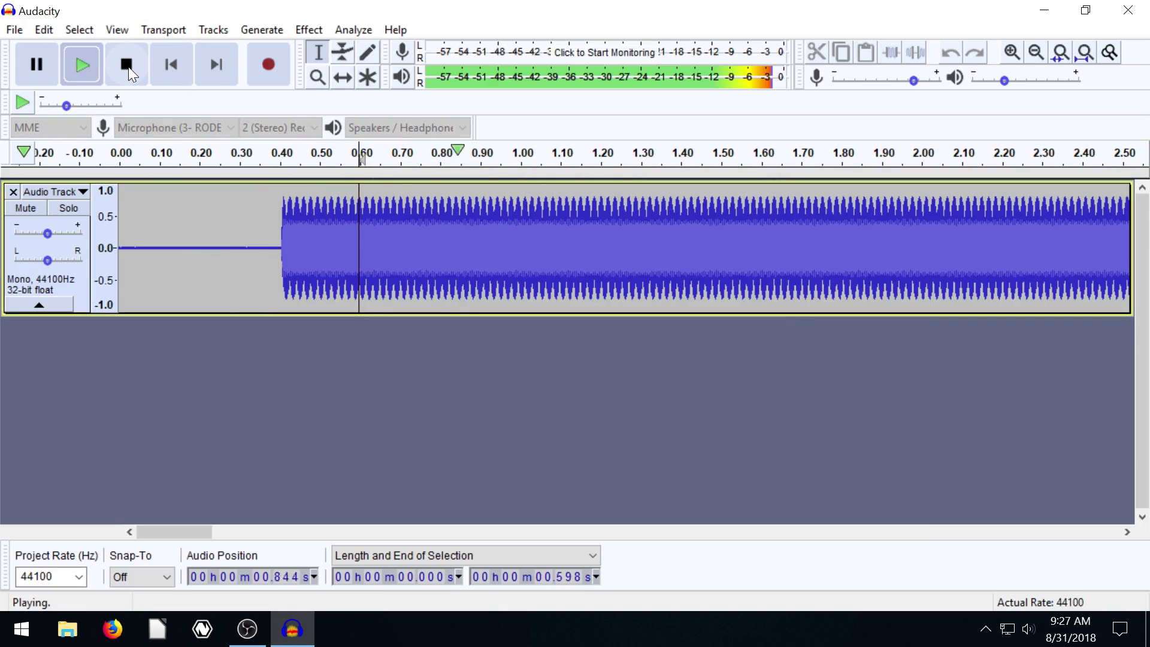
left_click(128, 67)
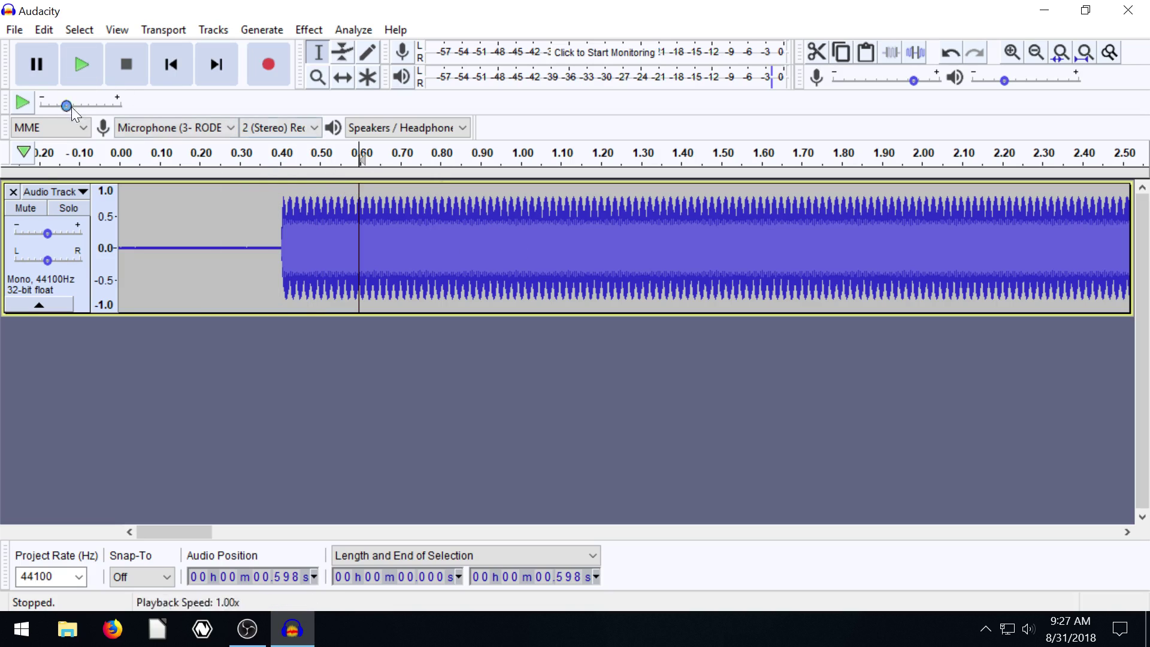
left_click(13, 195)
Step: Generate a pluck with default settings and play it twice
left_click(213, 29)
mouse_move(260, 30)
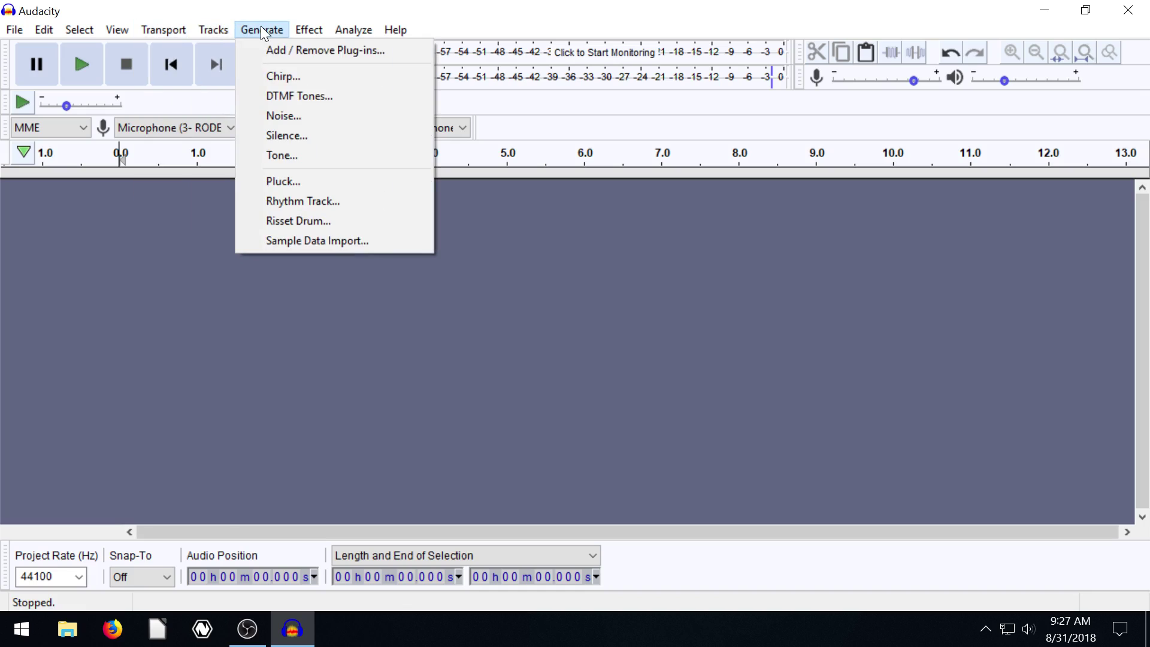
left_click(275, 182)
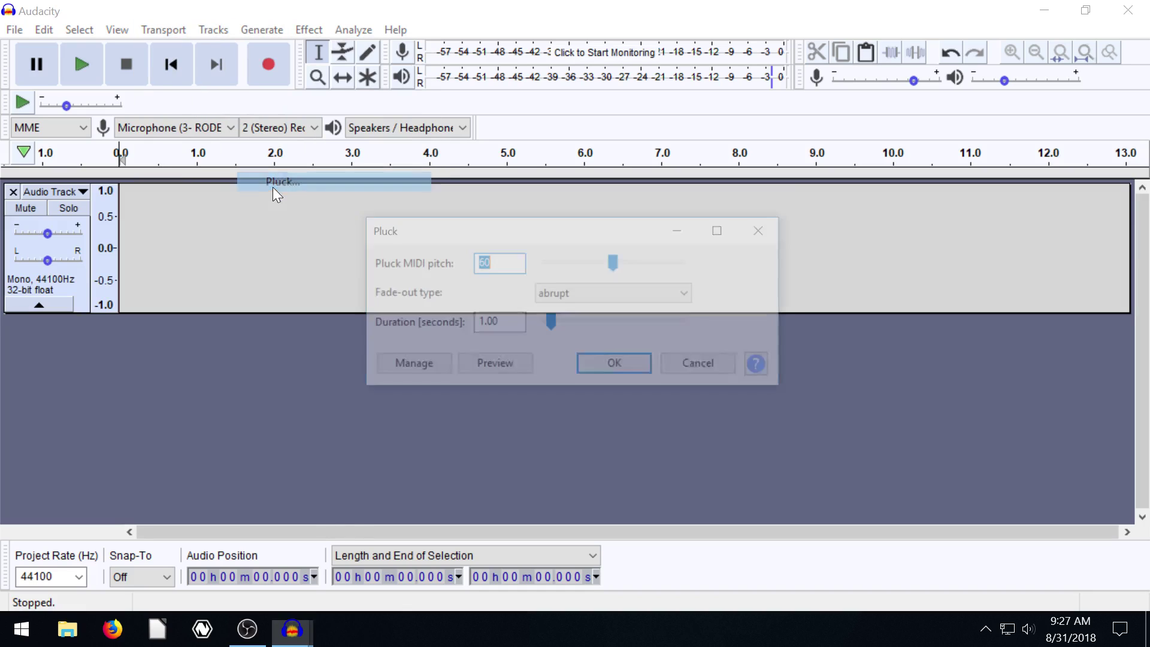
left_click(608, 365)
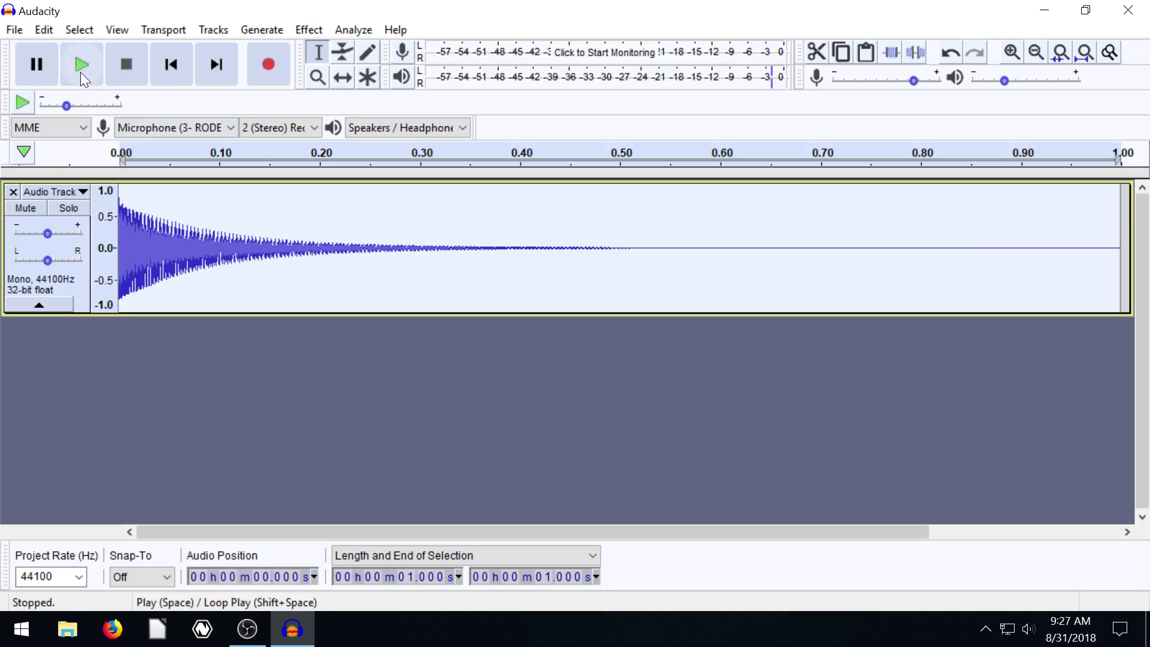
left_click(95, 65)
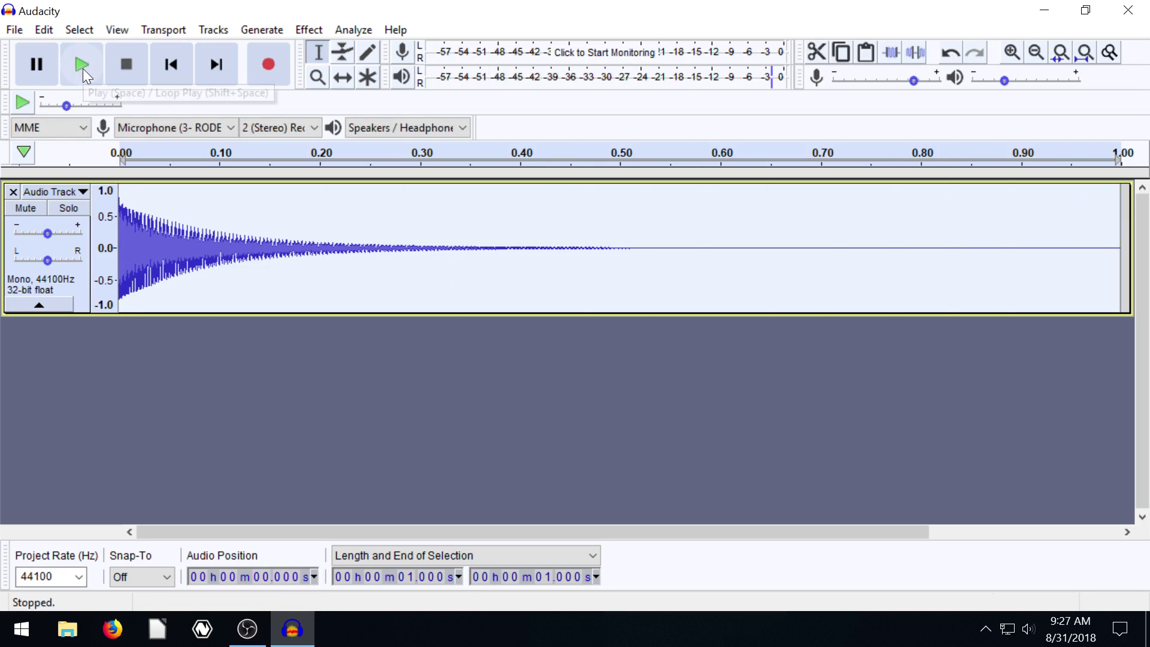
left_click(82, 68)
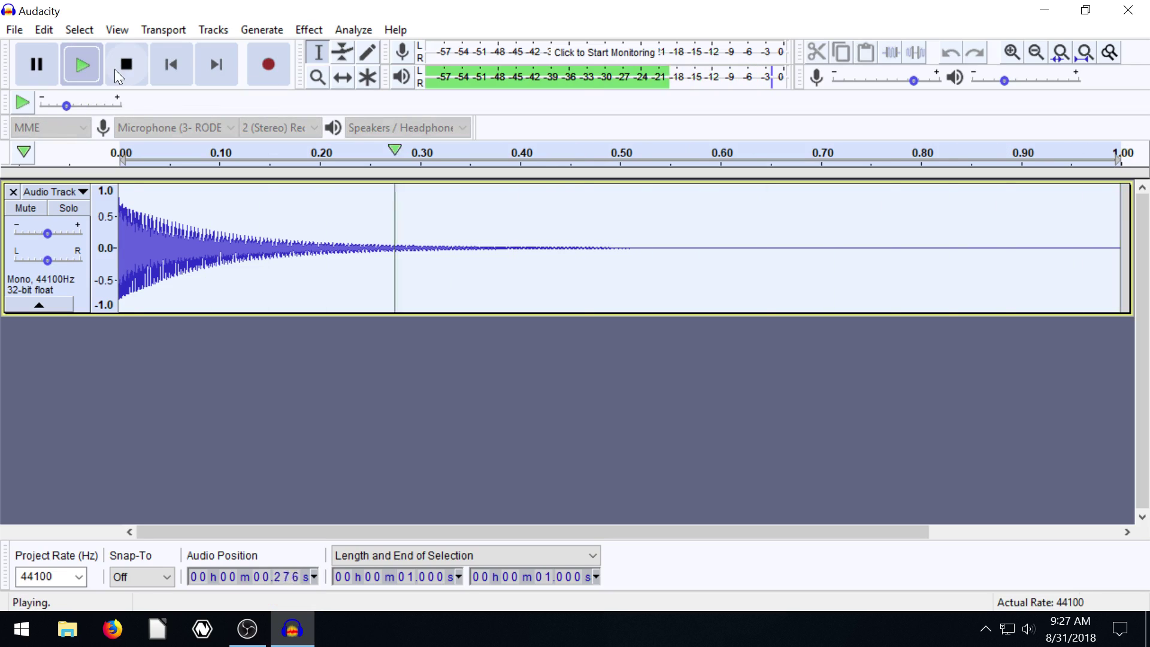
Step: Replace the selected clip with a 1-second MIDI 60 pluck using gradual fade-out, and play it
double_click(186, 188)
left_click(213, 30)
mouse_move(262, 30)
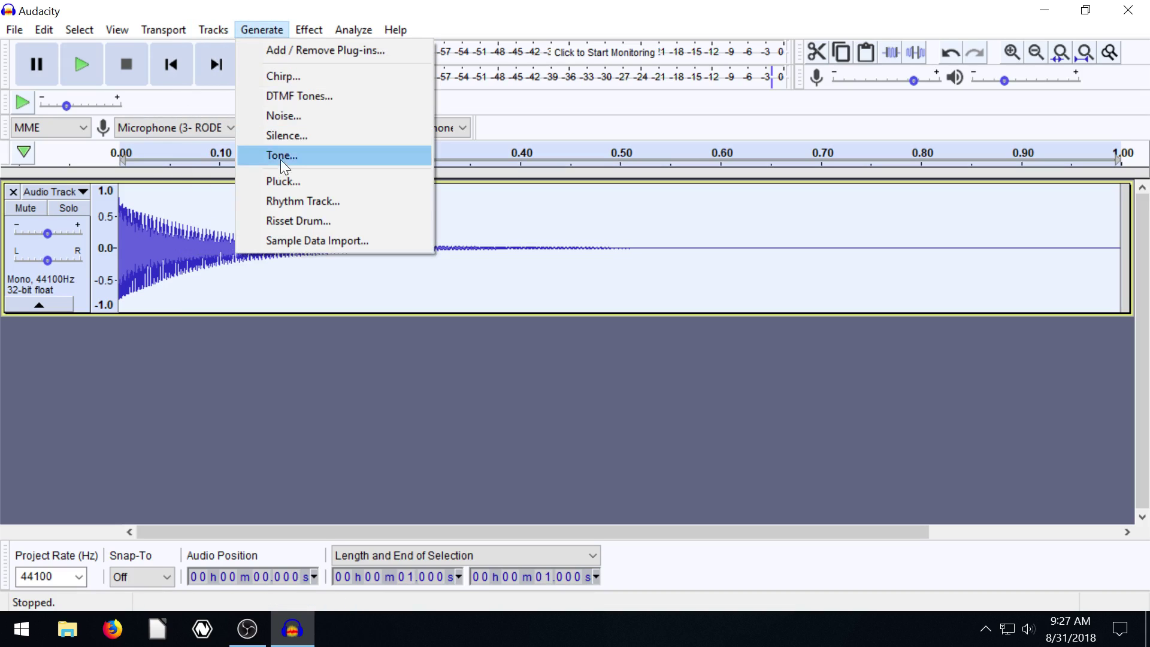
left_click(283, 181)
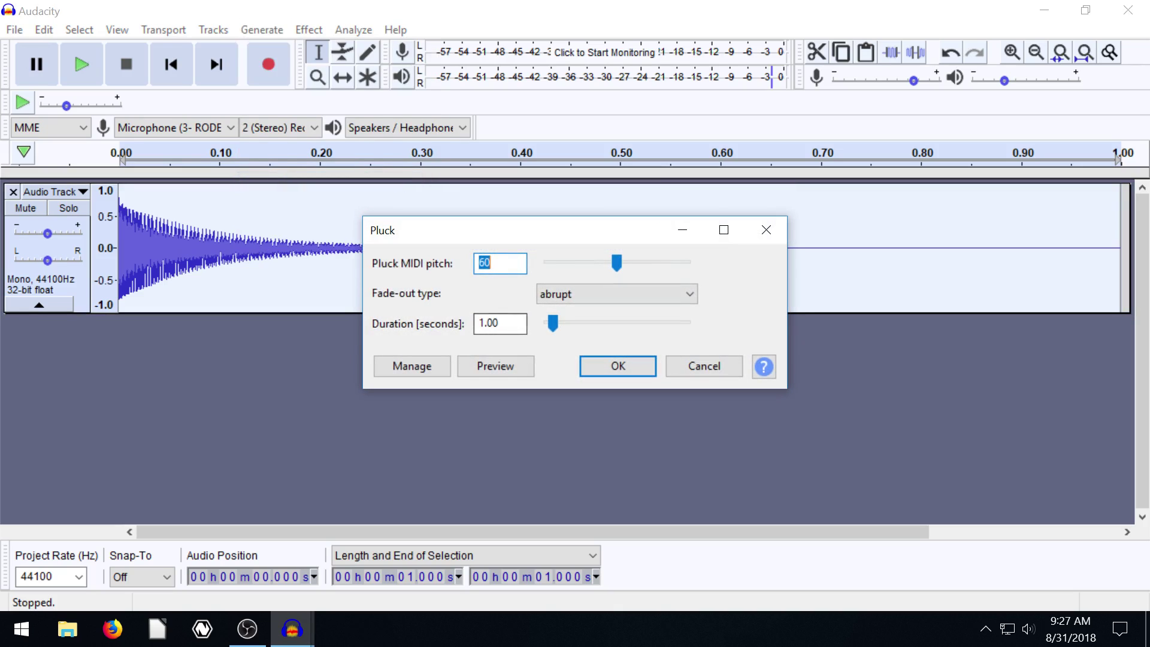
left_click(565, 296)
left_click(557, 325)
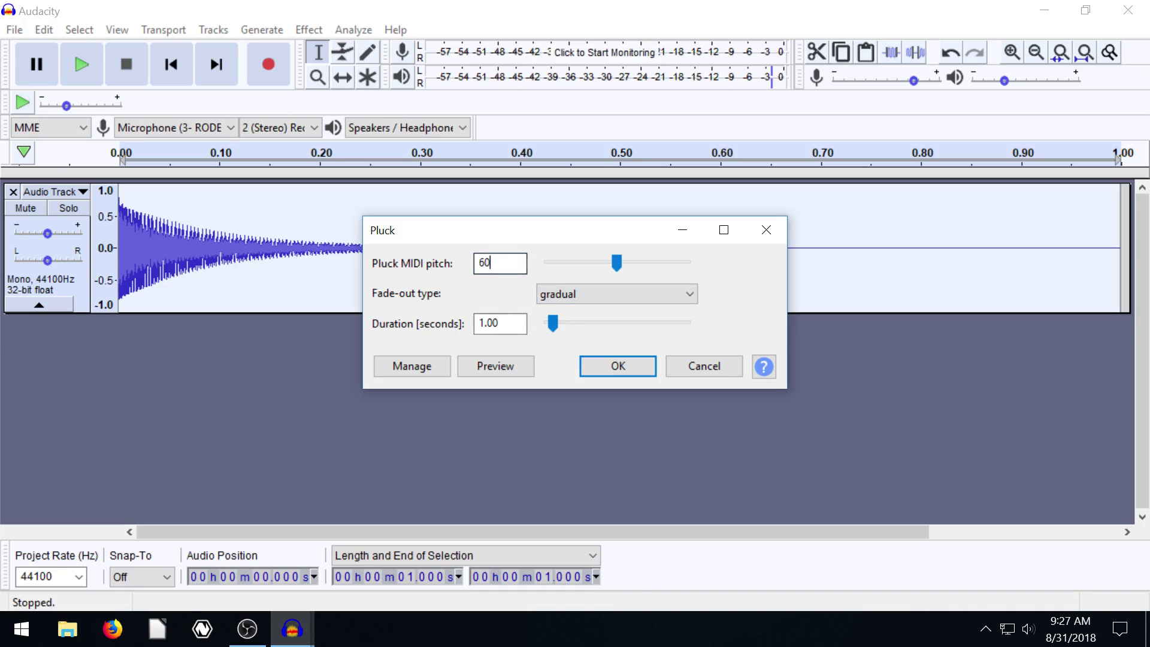
left_click(617, 364)
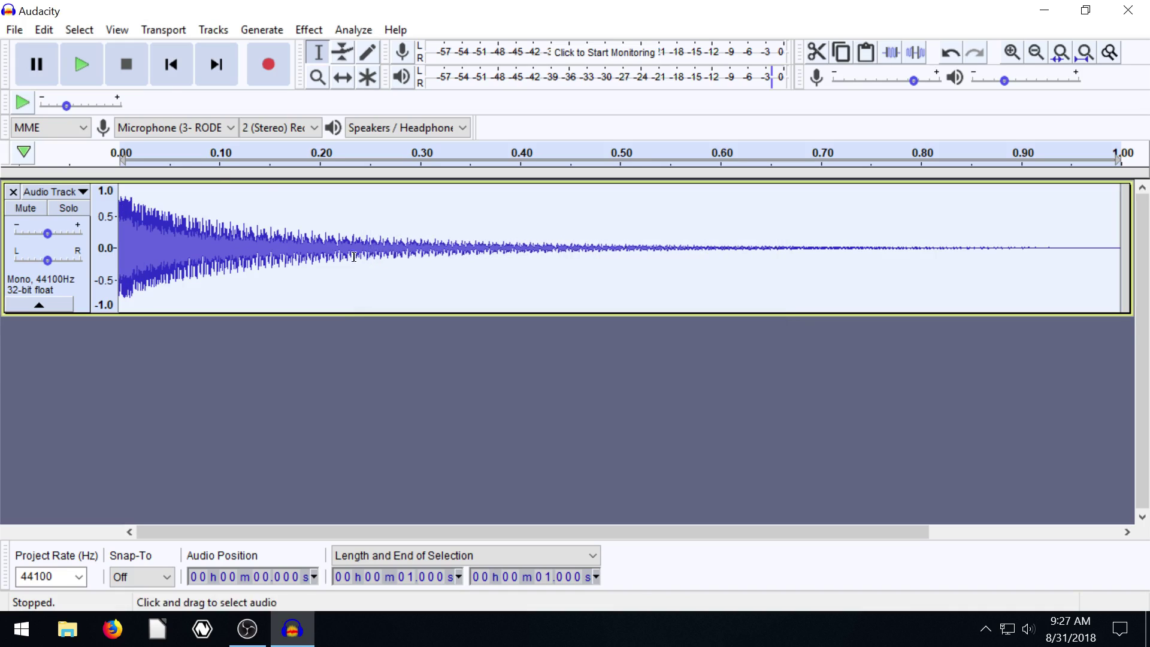
left_click(82, 65)
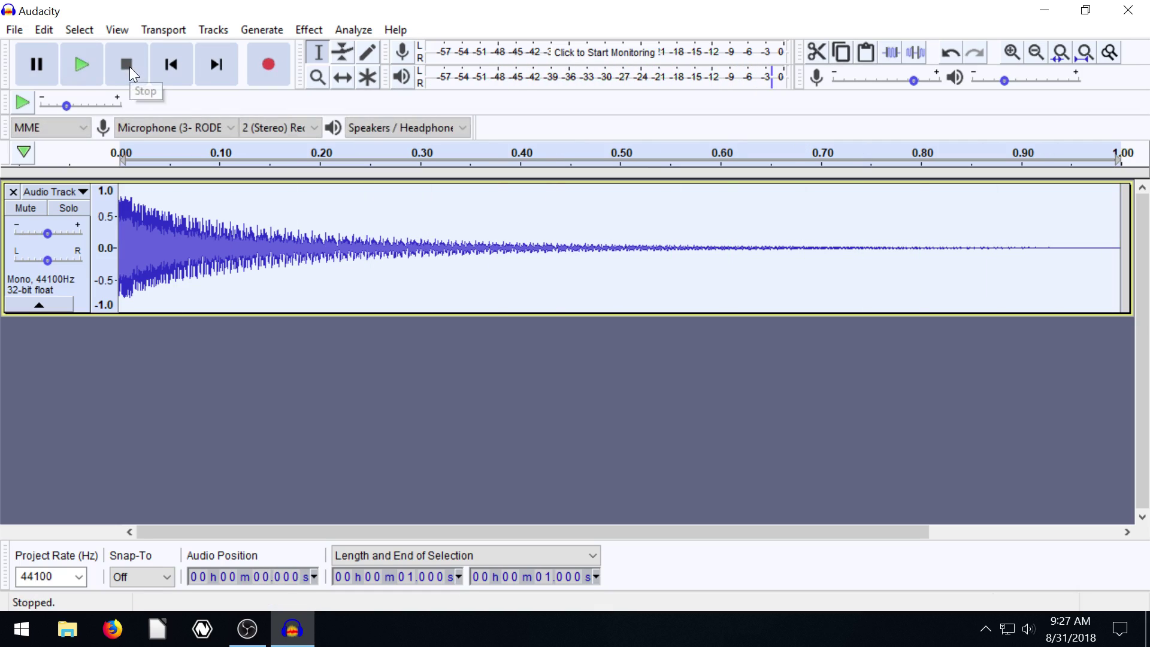
Step: Restore the Audacity window to full screen and browse the Effect menu without applying anything
double_click(322, 18)
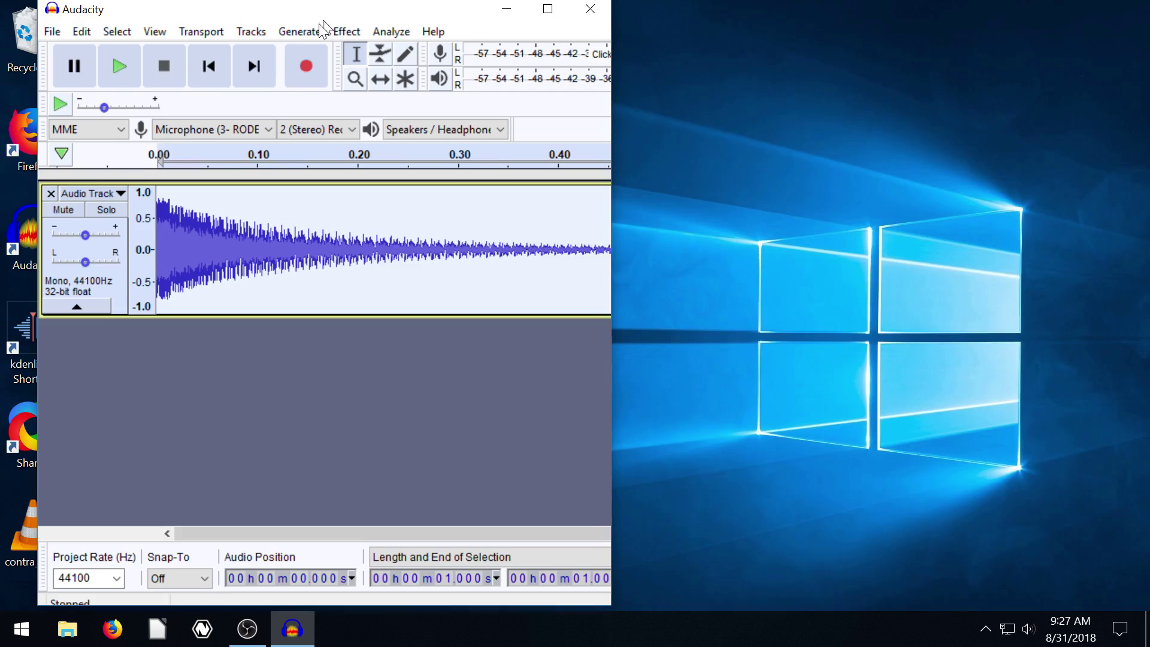
double_click(333, 13)
left_click(306, 32)
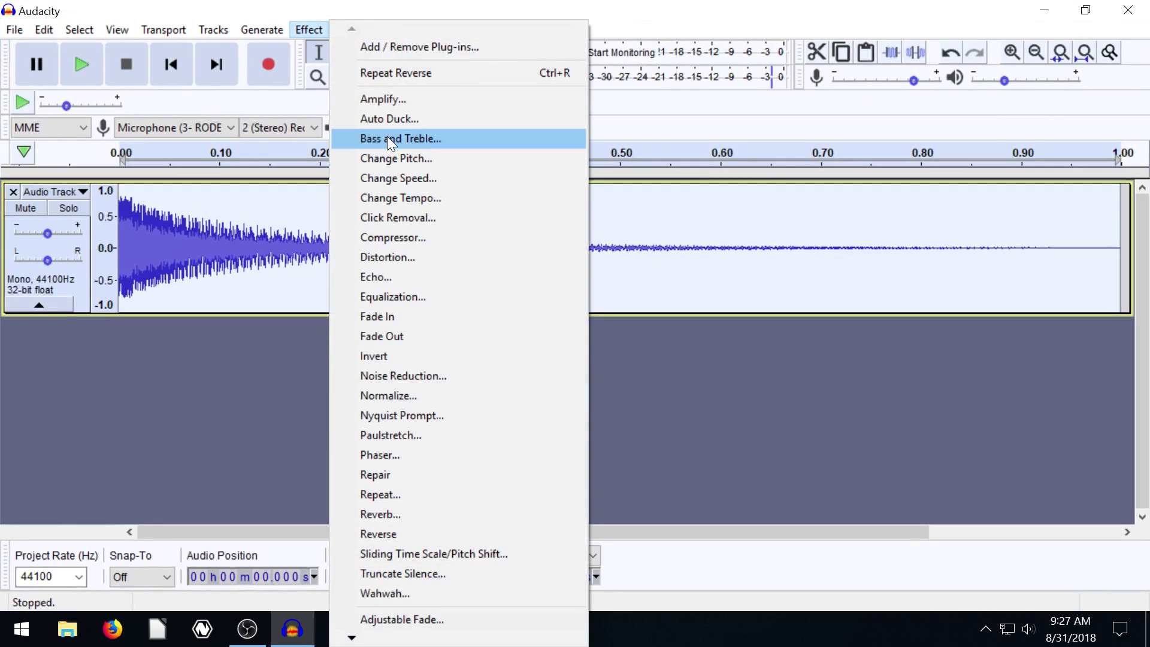
left_click(516, 14)
Step: Generate a 2-second Risset Drum sound into the track and play part of it
left_click(258, 31)
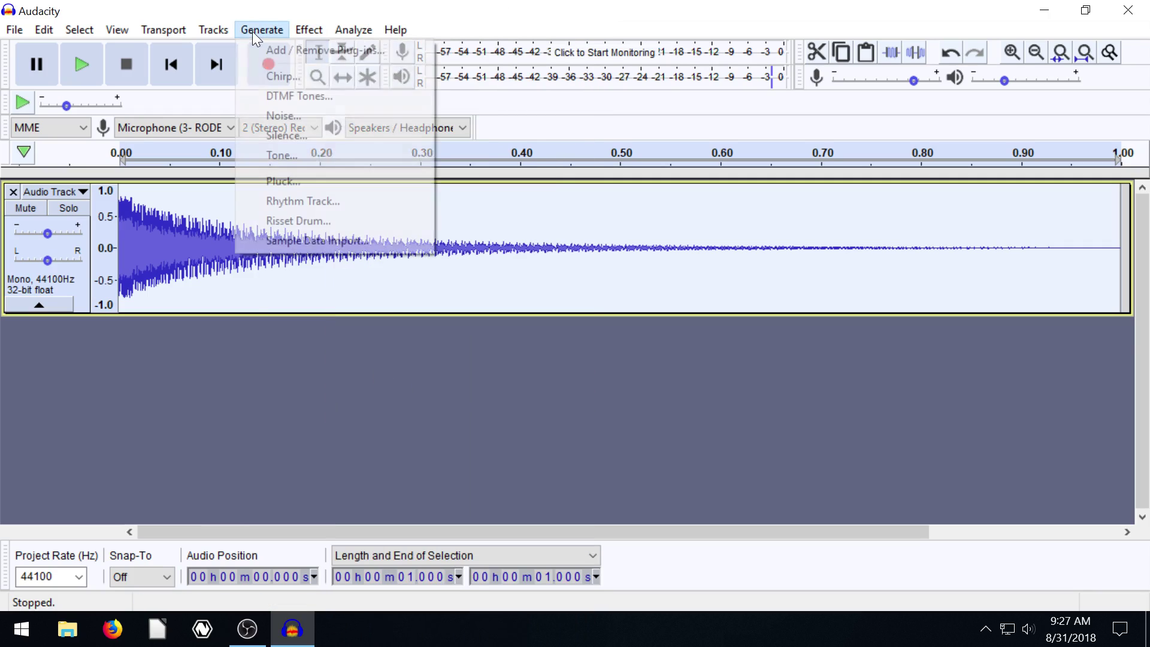
left_click(282, 222)
left_click(637, 413)
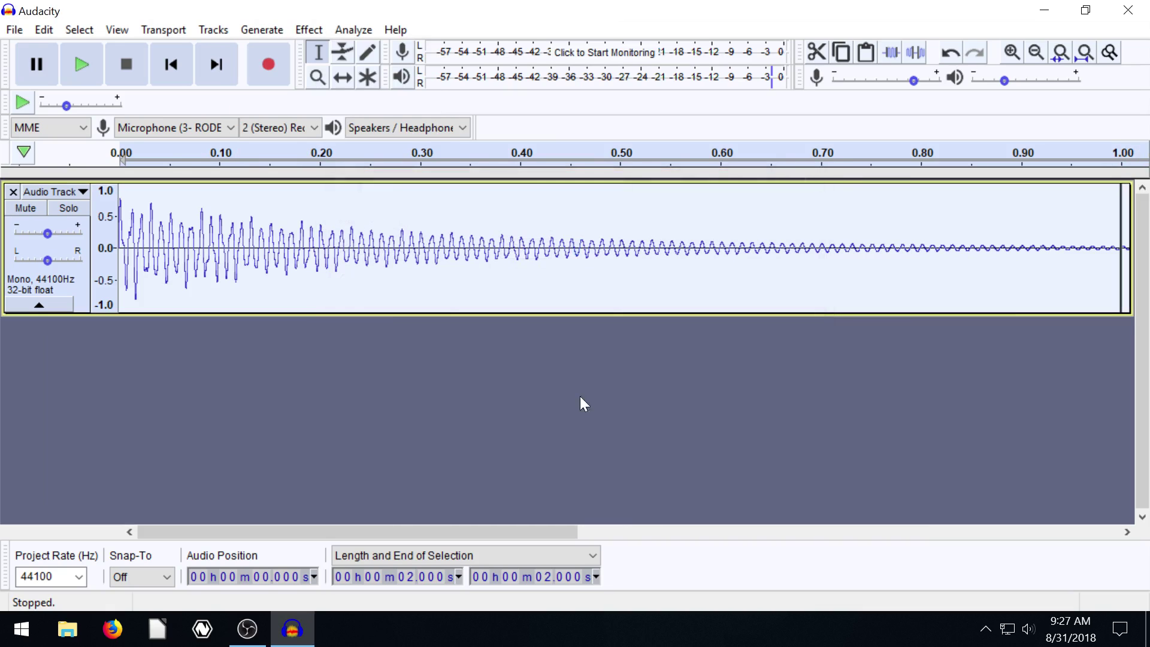
left_click(98, 69)
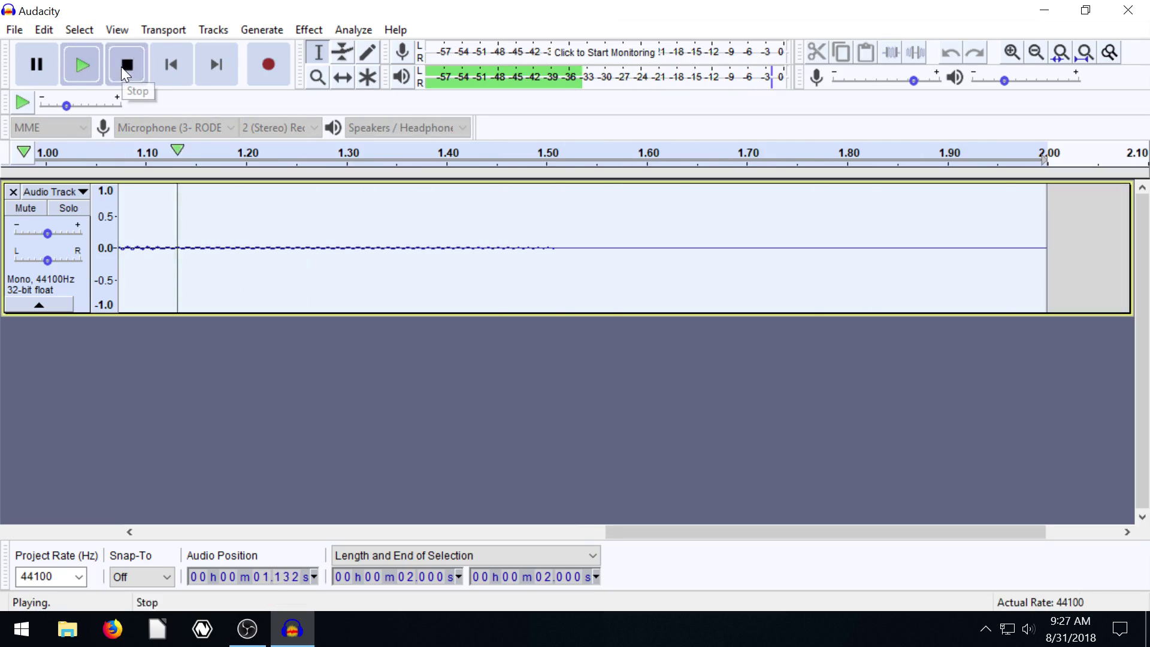
left_click(121, 66)
Step: Scroll the timeline back to 0 and bring up the generators list again
left_click(267, 29)
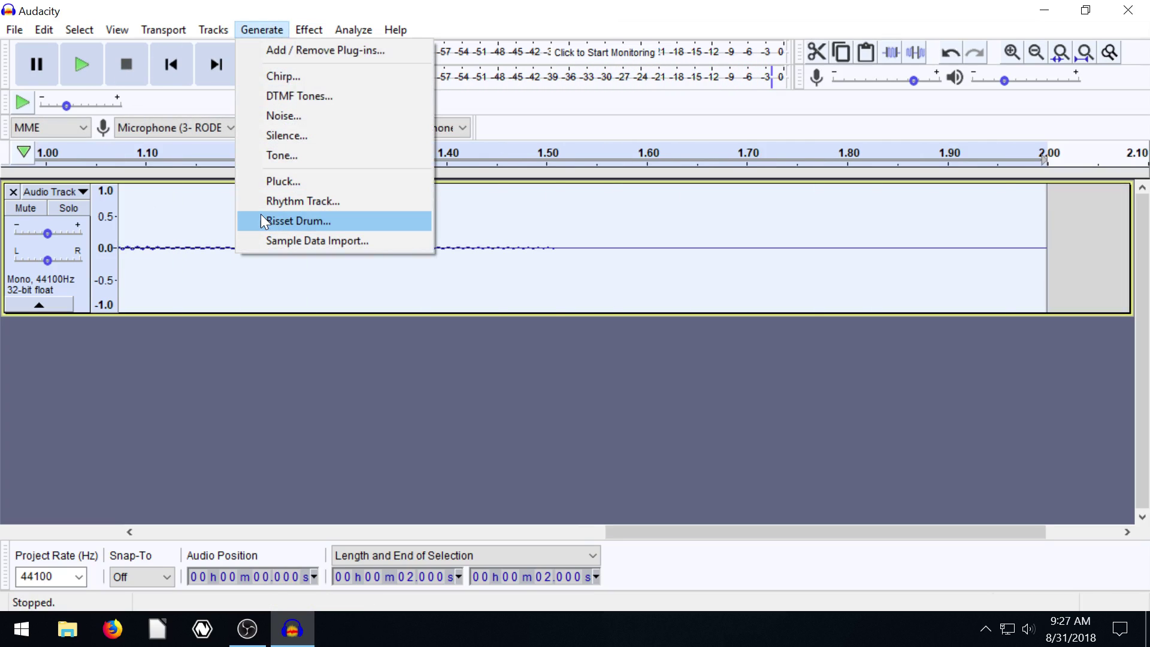
left_click(444, 8)
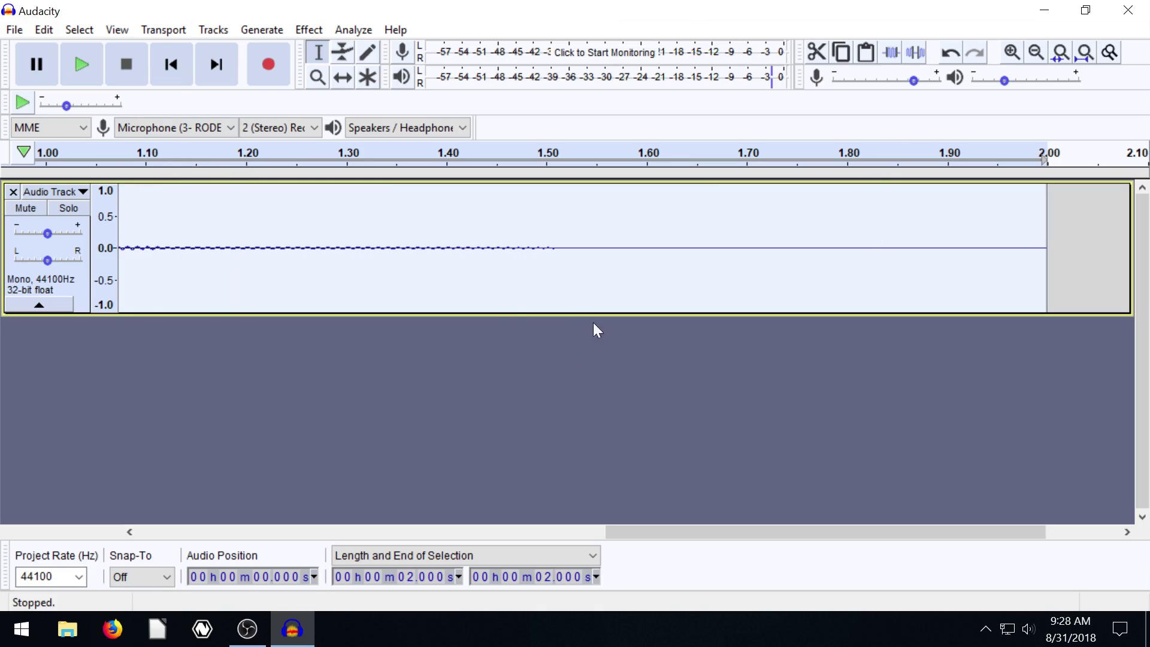
left_click_drag(634, 531, 167, 525)
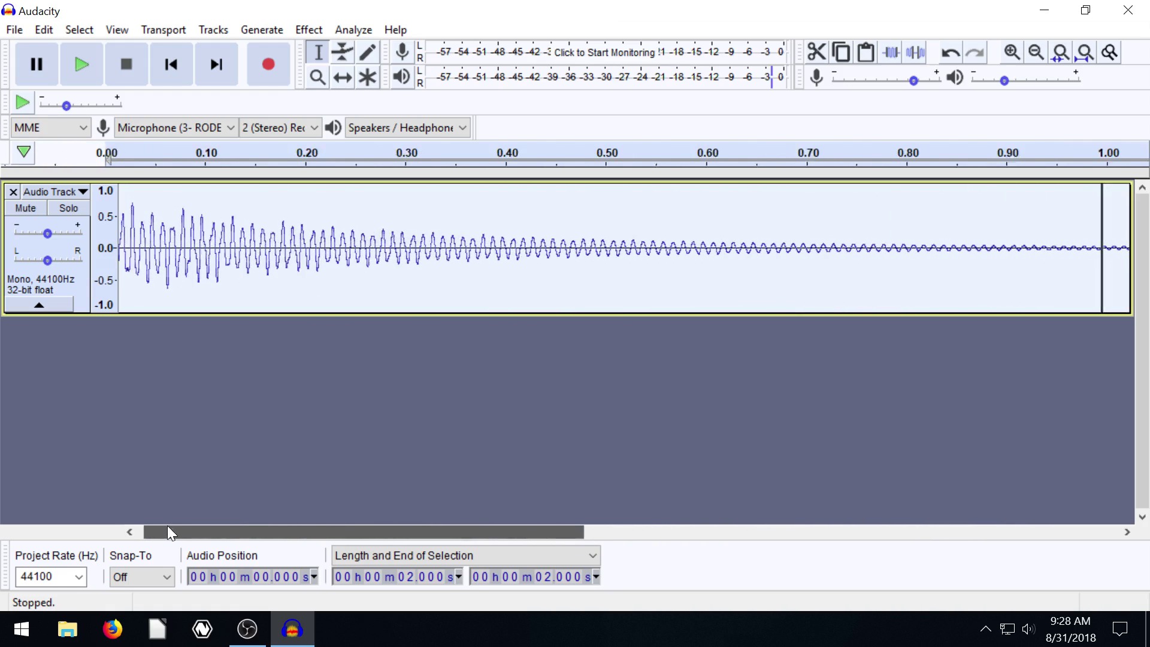
left_click(264, 33)
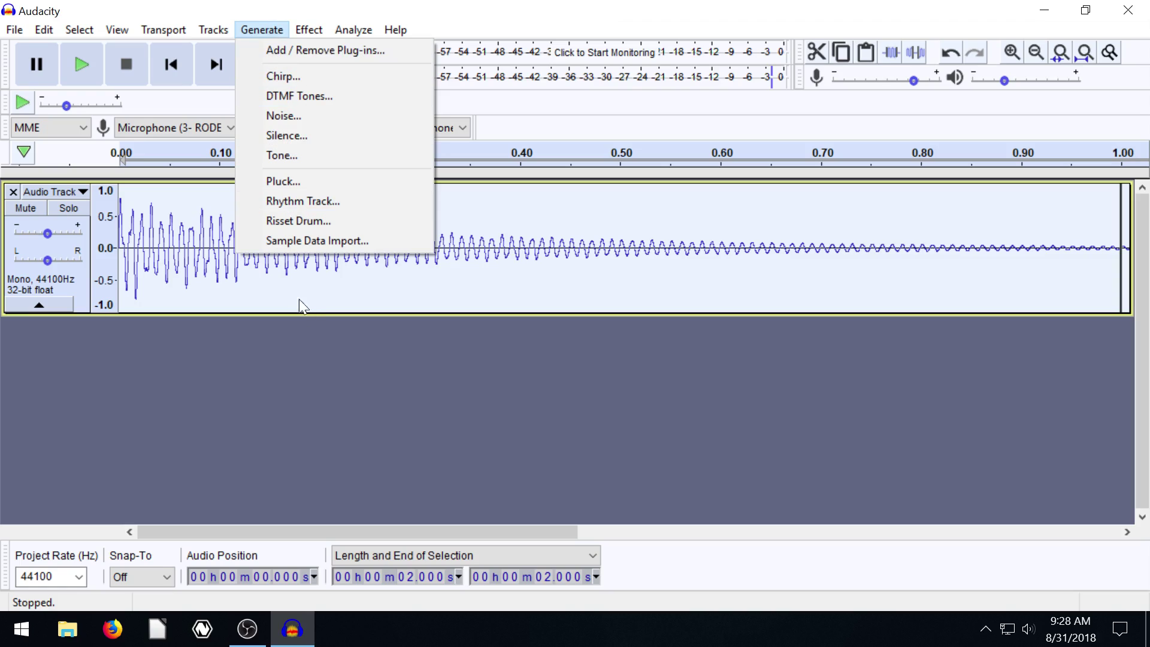
left_click(257, 28)
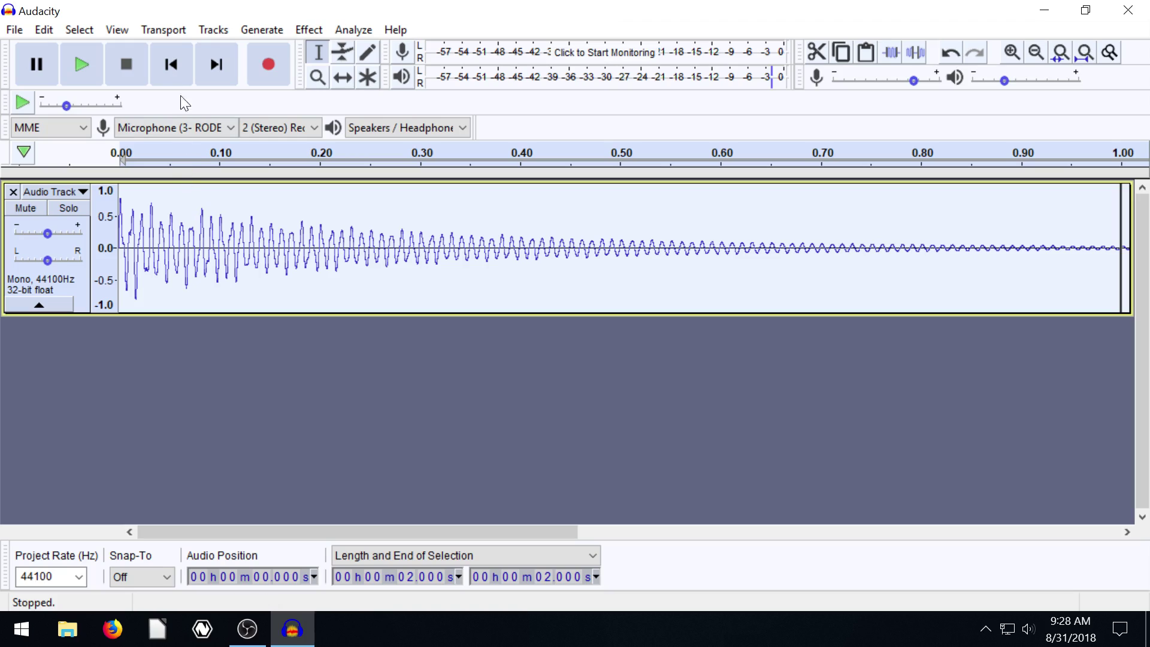
left_click(260, 30)
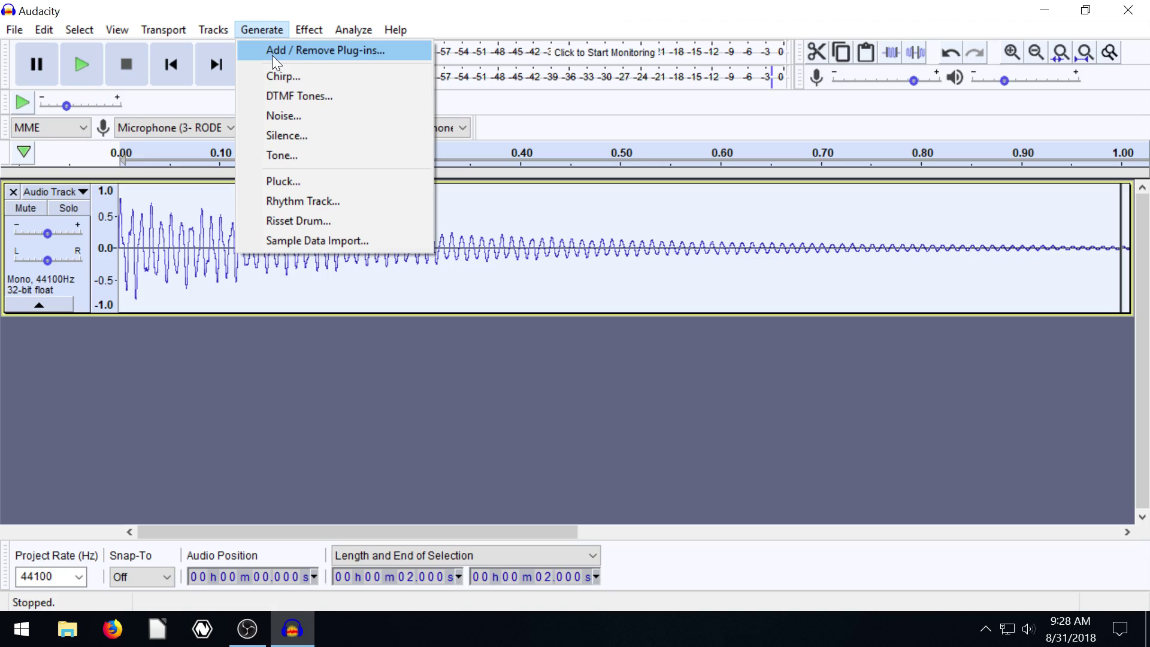
left_click(254, 28)
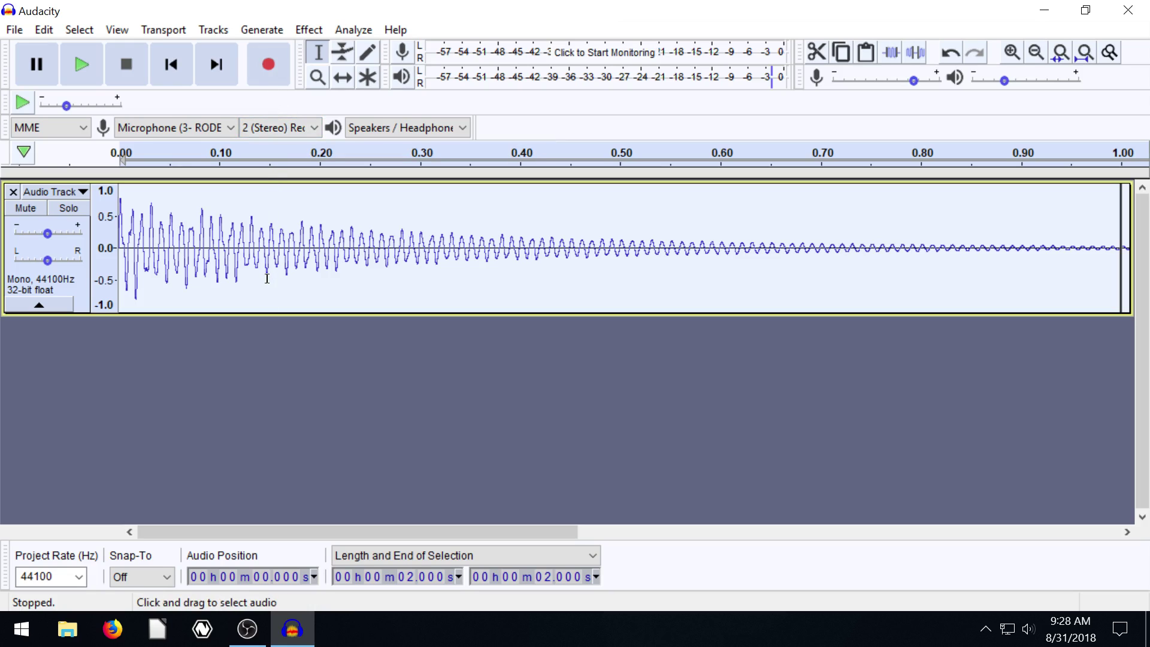
left_click(262, 29)
left_click(275, 52)
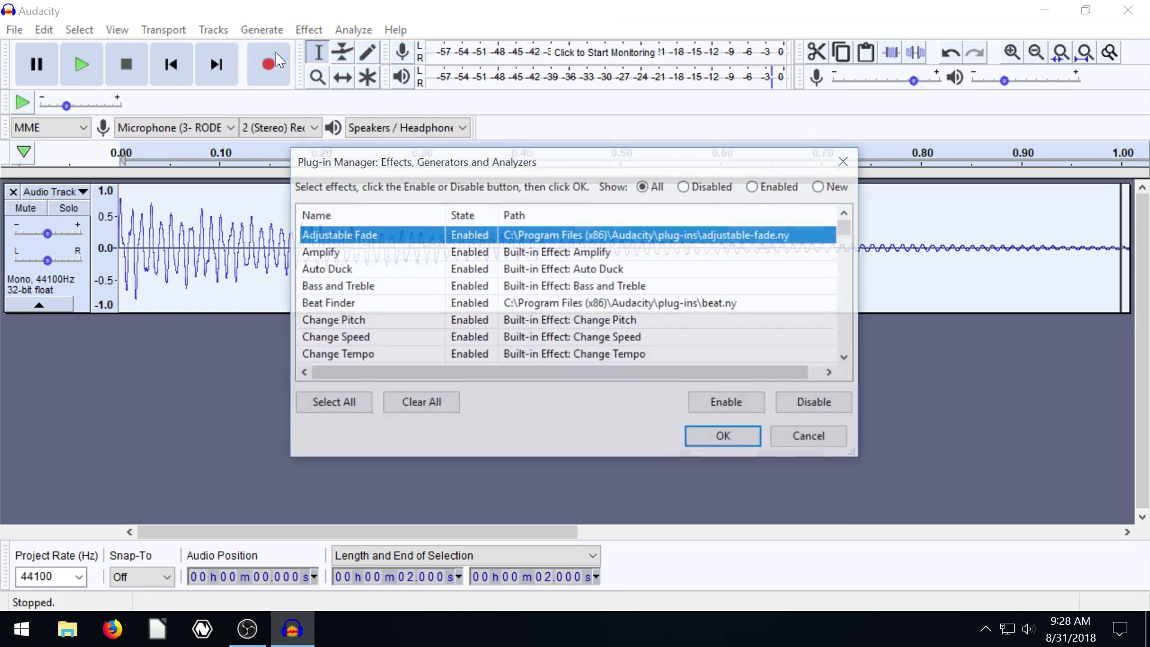
scroll(359, 302, "down", 15)
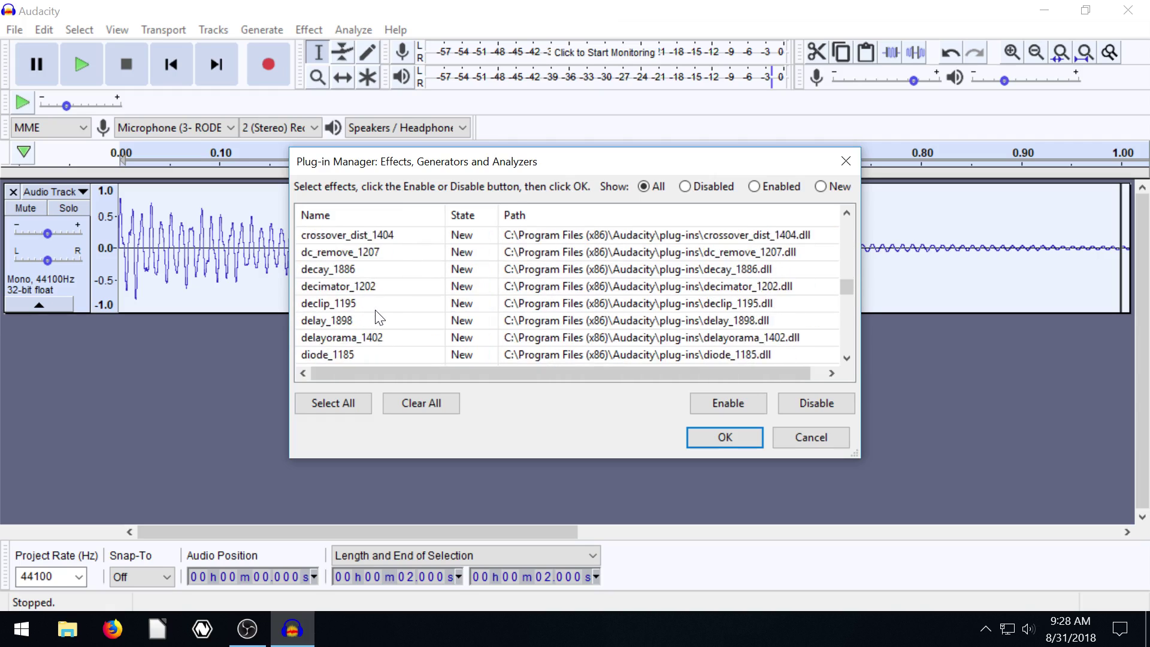
scroll(378, 317, "down", 10)
scroll(443, 335, "up", 15)
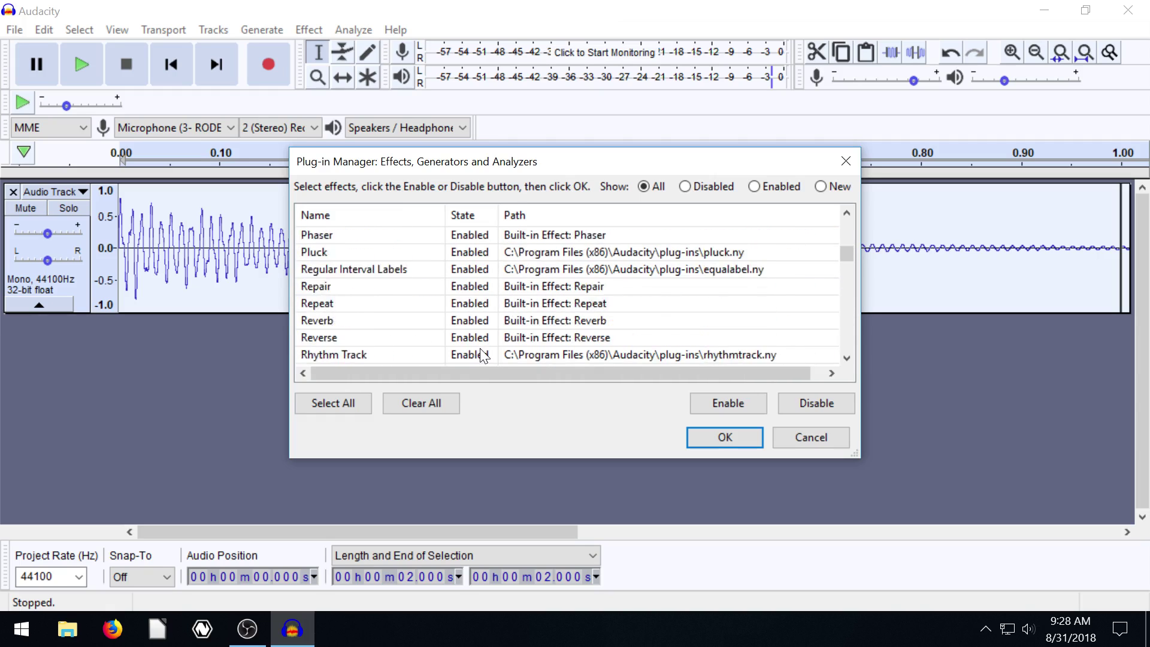
scroll(482, 356, "up", 10)
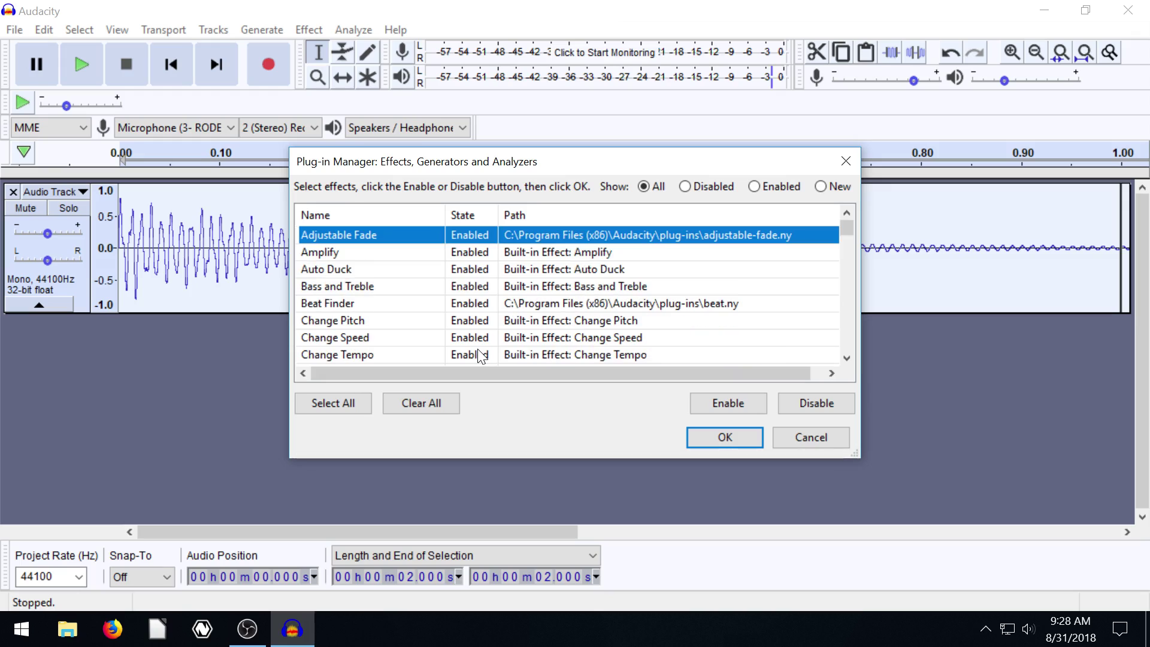
left_click(806, 437)
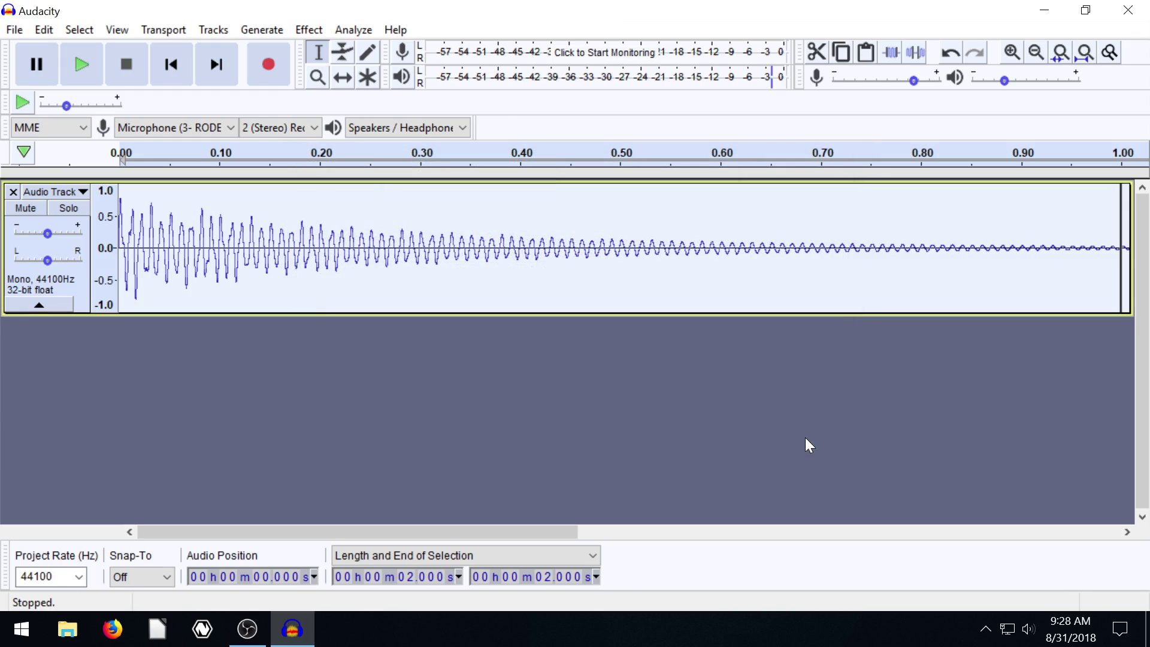